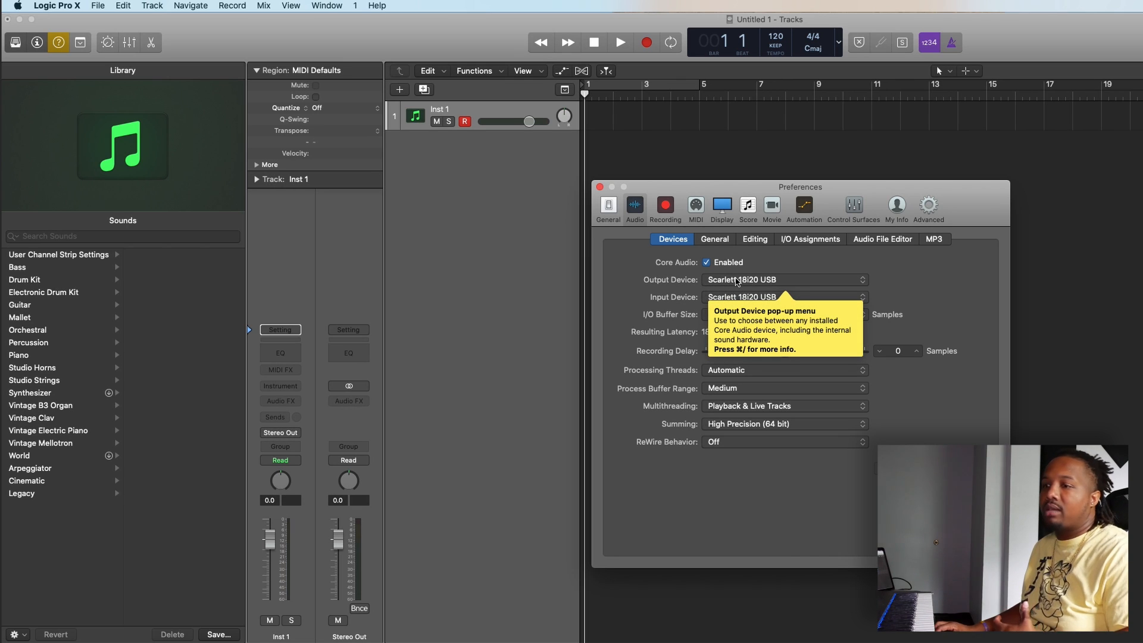
Step: Review the available output and input devices in the audio preferences, leaving both on Scarlett 18i20 USB, and close the preferences
{"action": "left_click", "coordinate": [737, 282]}
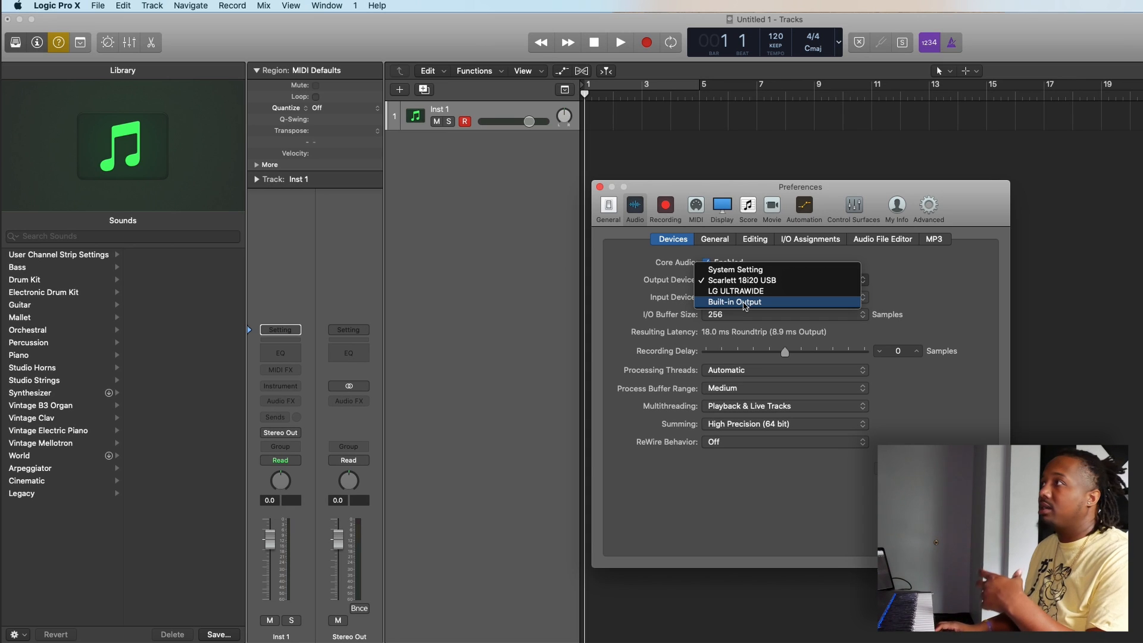
{"action": "left_click", "coordinate": [678, 188]}
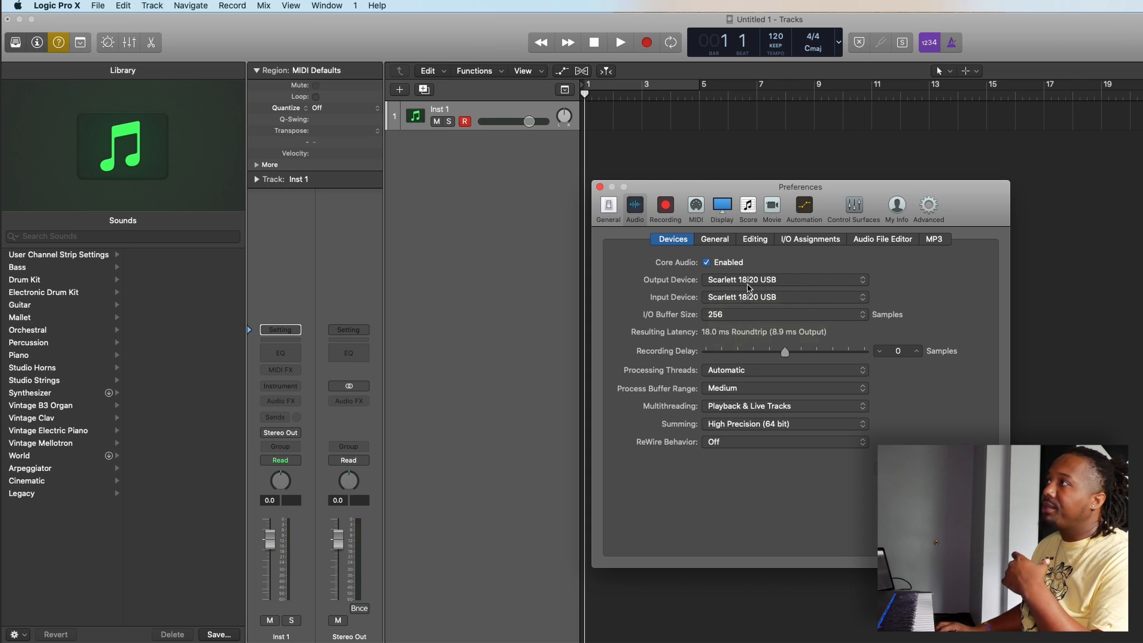
{"action": "left_click", "coordinate": [737, 298]}
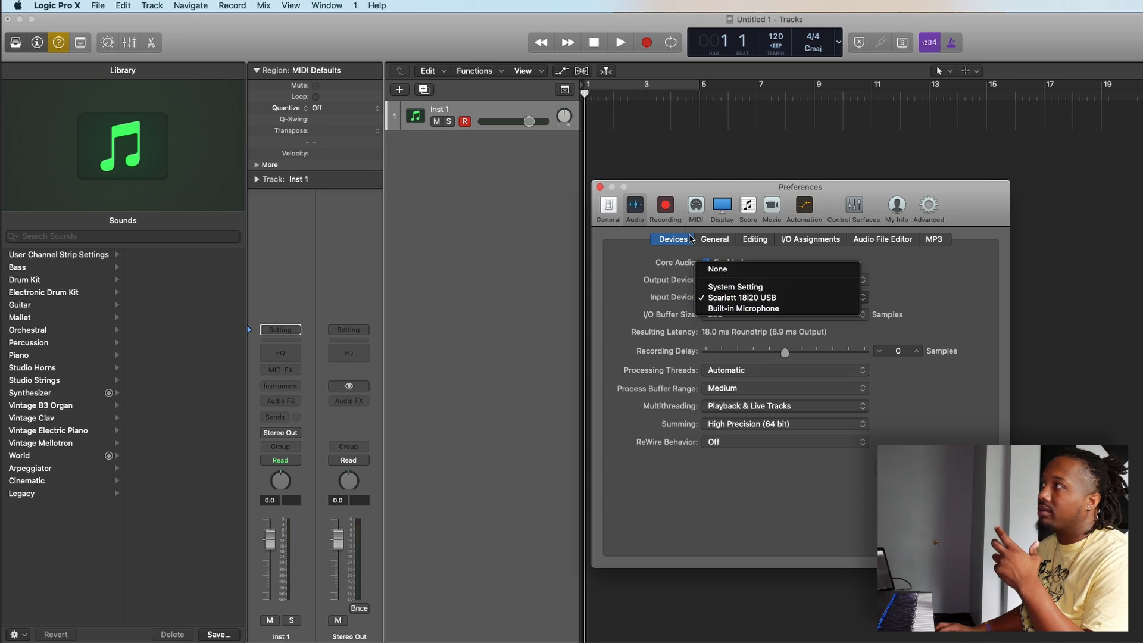
{"action": "left_click", "coordinate": [686, 185]}
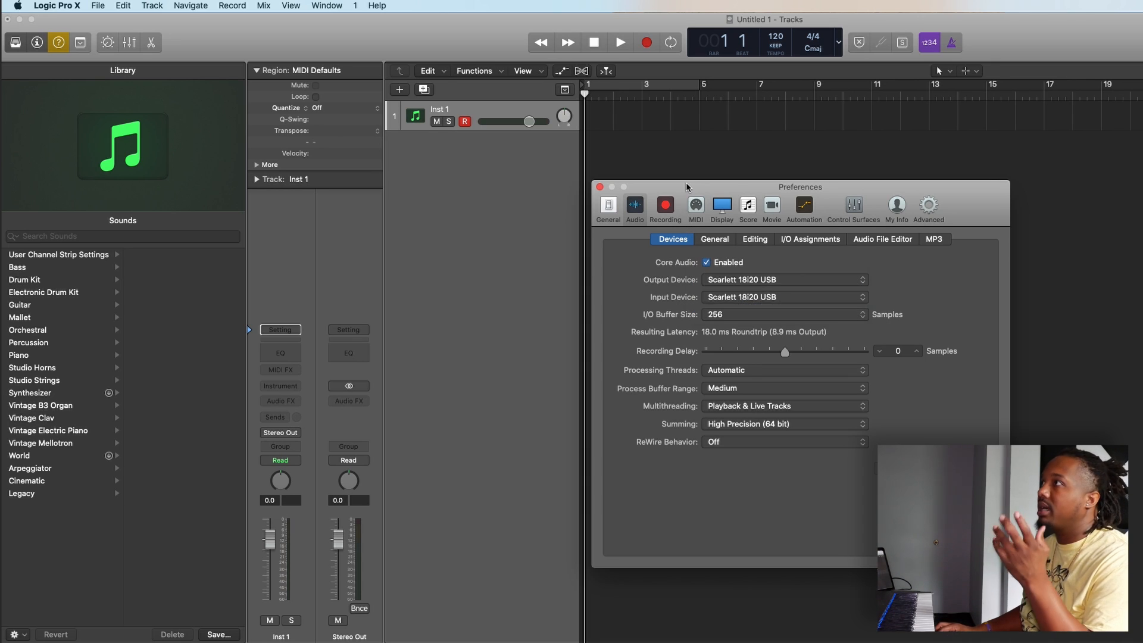
{"action": "left_click", "coordinate": [600, 188]}
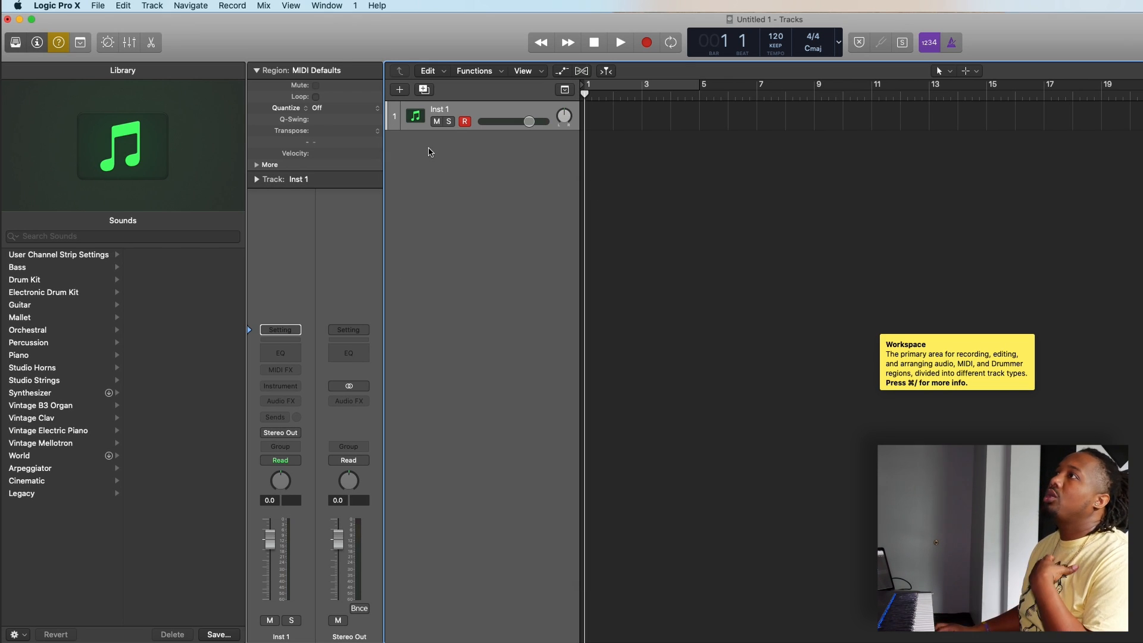
Step: Look through the Audio, Drummer, External MIDI and Guitar or Bass track types, and create one software instrument track with an empty channel strip
{"action": "left_click", "coordinate": [401, 90]}
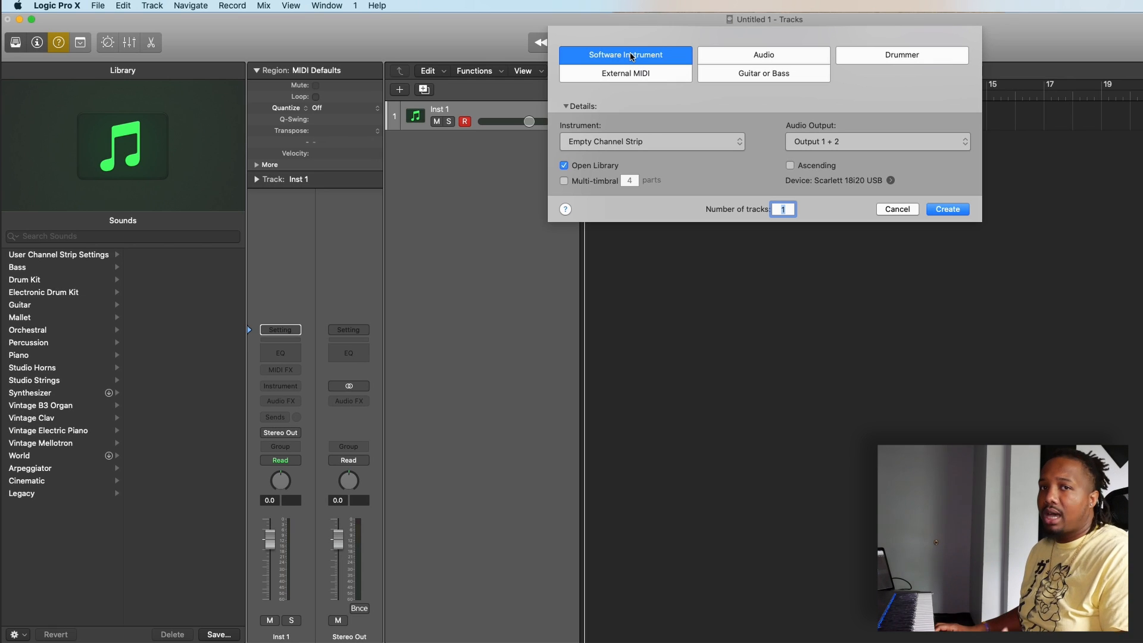
{"action": "left_click", "coordinate": [755, 58]}
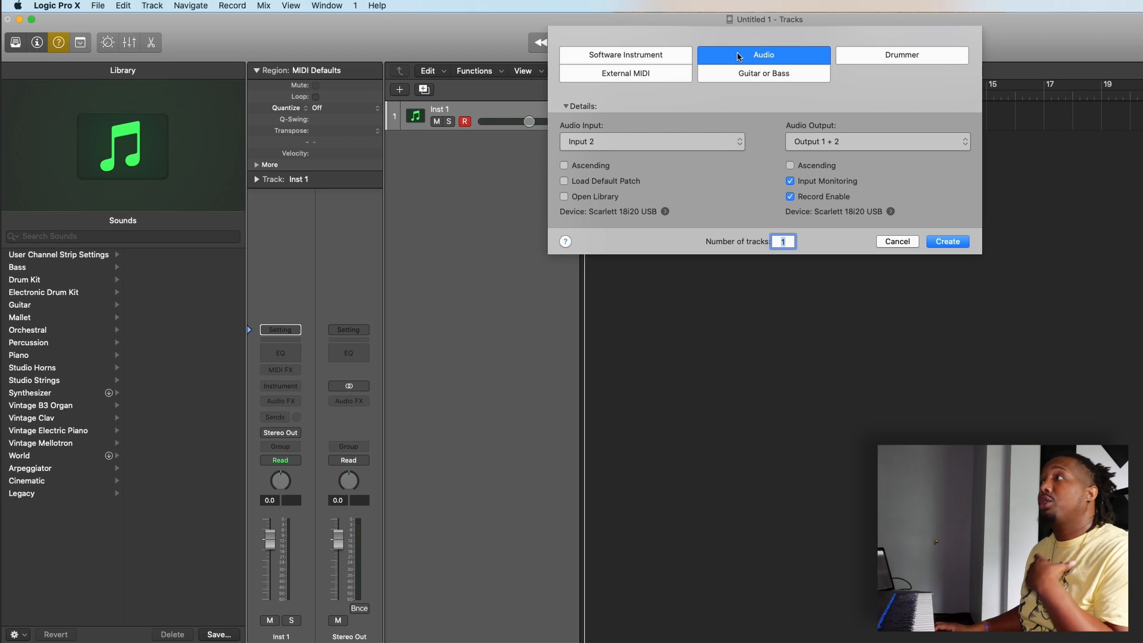
{"action": "left_click", "coordinate": [877, 59]}
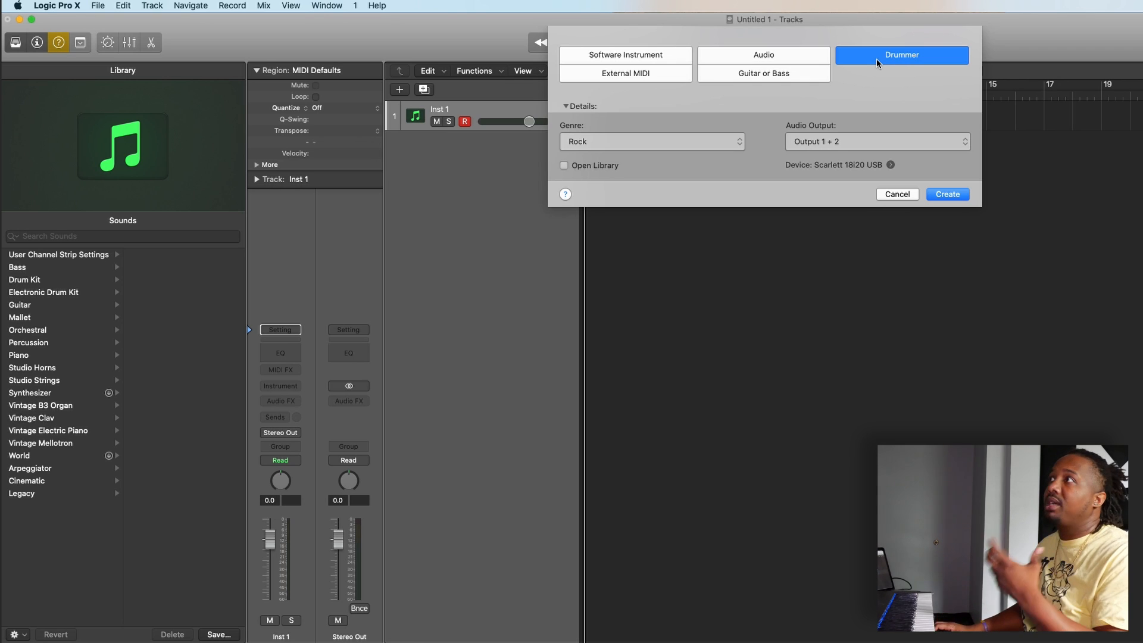
{"action": "left_click", "coordinate": [658, 73]}
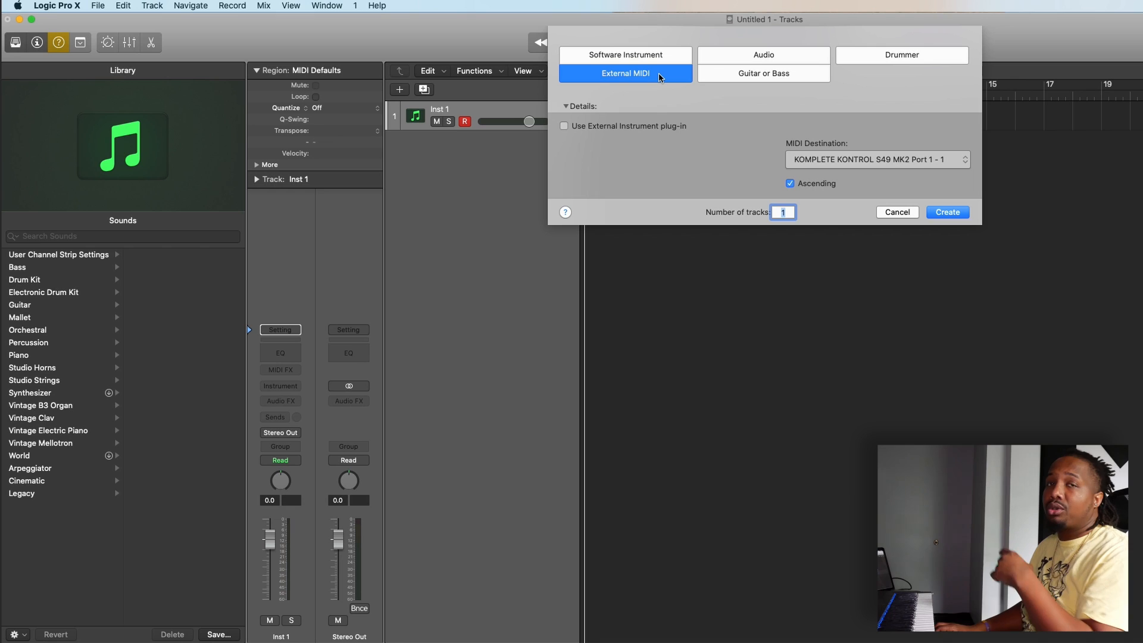
{"action": "left_click", "coordinate": [747, 75]}
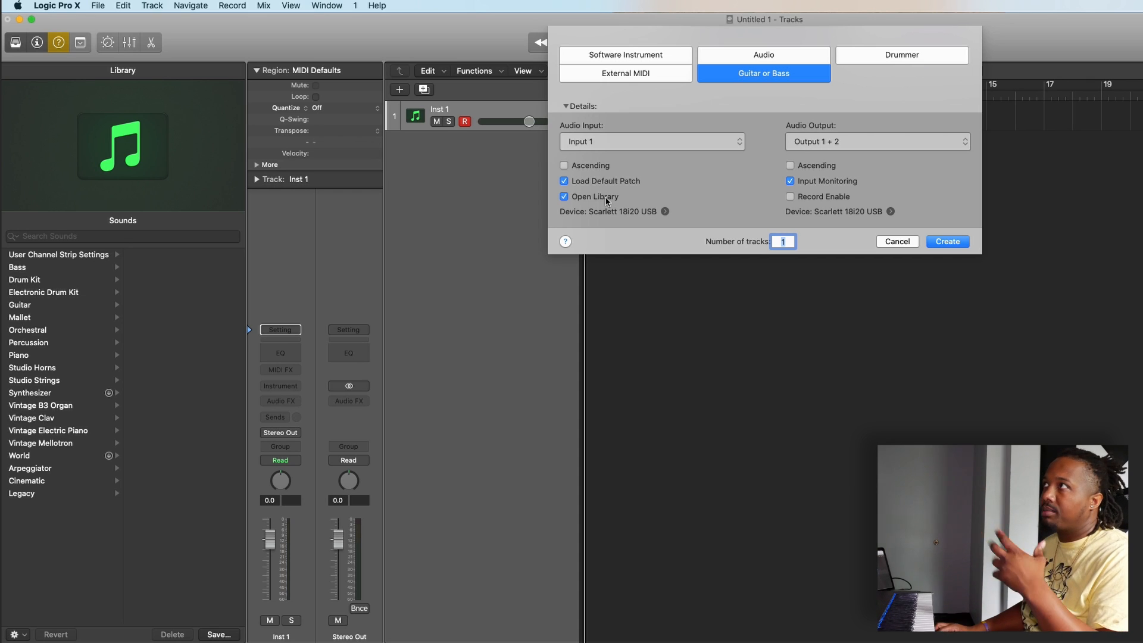
{"action": "left_click", "coordinate": [620, 56]}
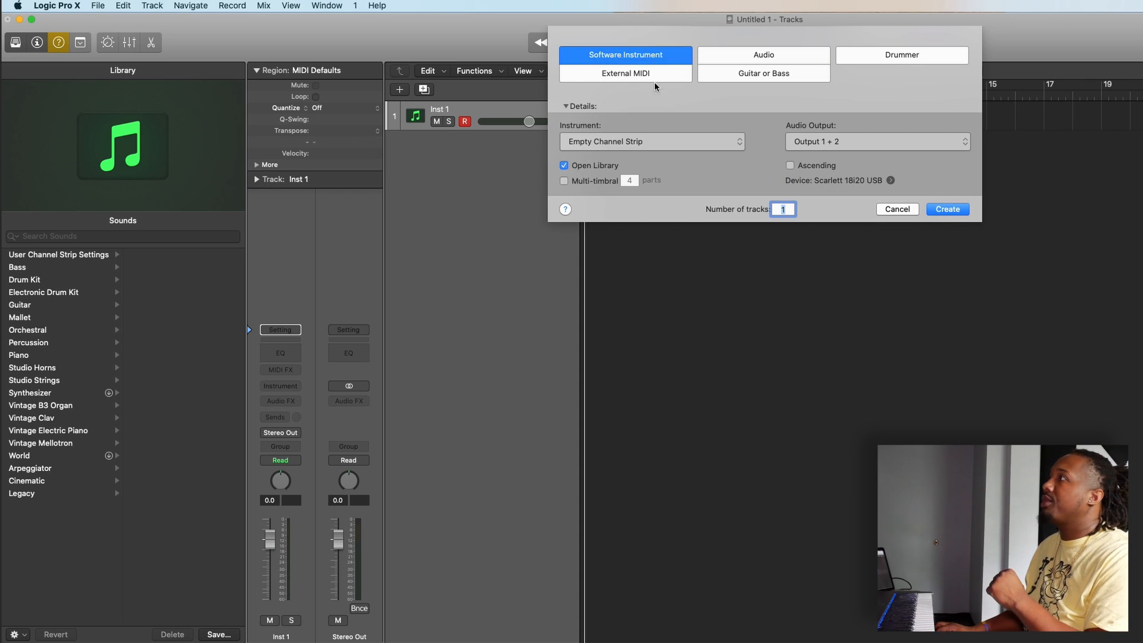
{"action": "left_click", "coordinate": [949, 210]}
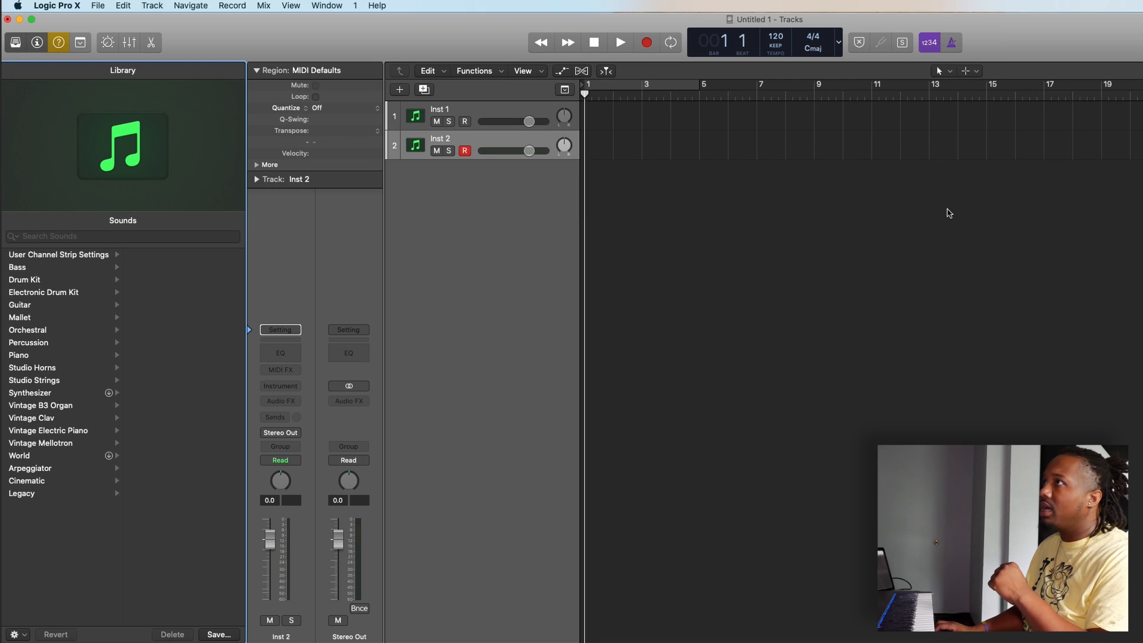
Step: Delete the second instrument track, Inst 2
{"action": "left_click", "coordinate": [495, 114]}
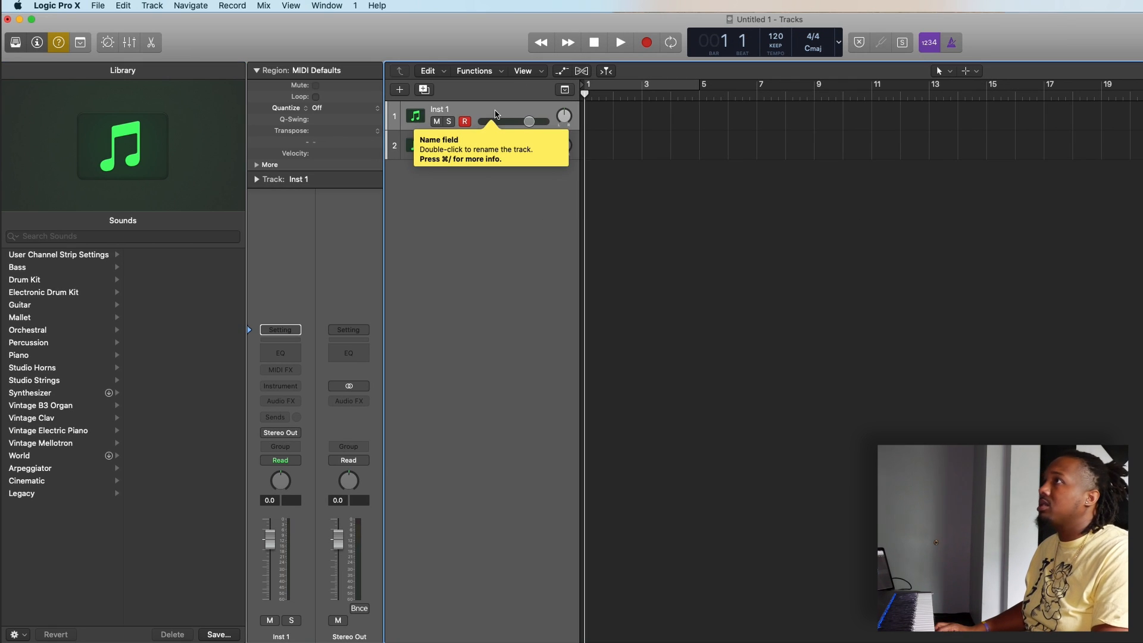
{"action": "left_click", "coordinate": [485, 137]}
{"action": "key", "text": "Delete"}
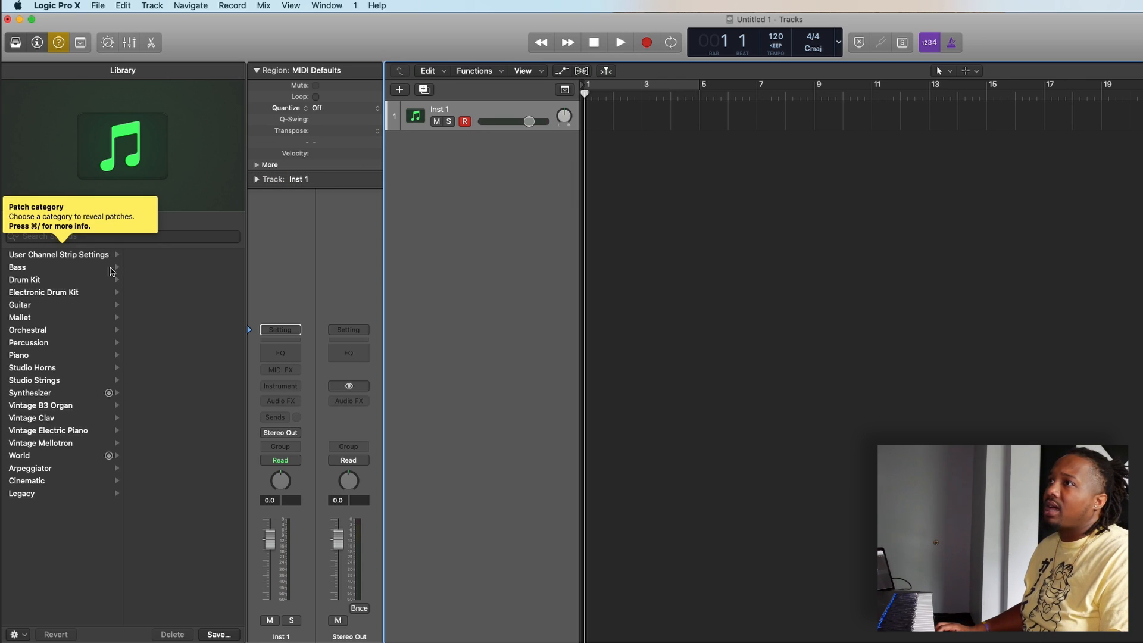
Step: Load the Amped Synth Lead patch from the Guitar category onto the Inst 1 track
{"action": "left_click", "coordinate": [40, 306]}
{"action": "left_click", "coordinate": [162, 281]}
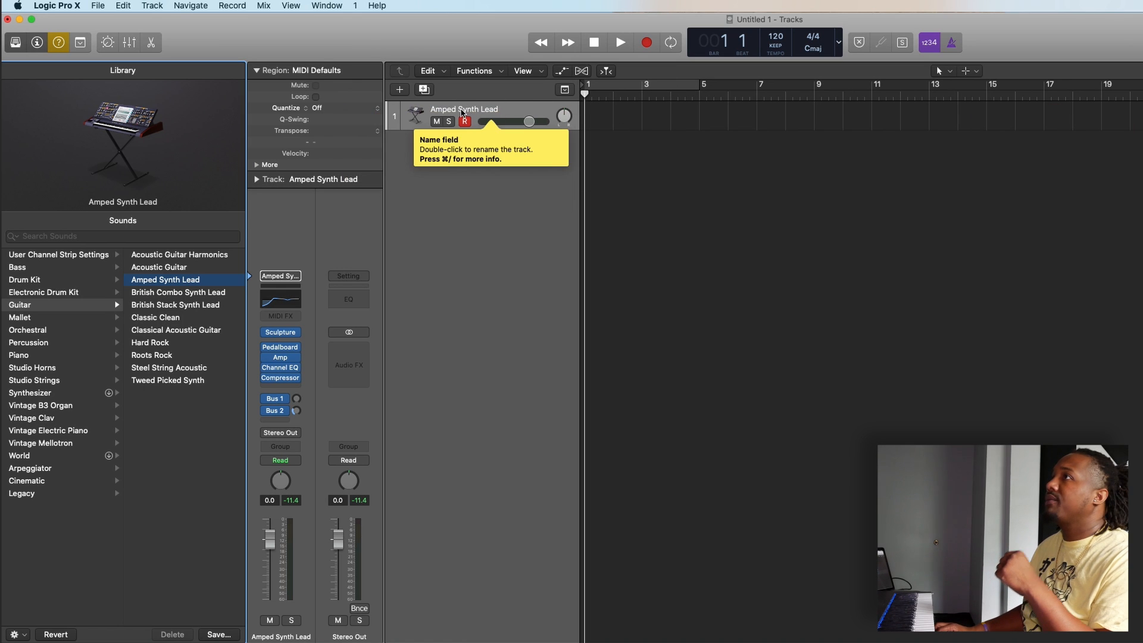
Step: Add one audio track on Input 2 and Output 1 + 2 with input monitoring and record enable switched on
{"action": "left_click", "coordinate": [400, 90]}
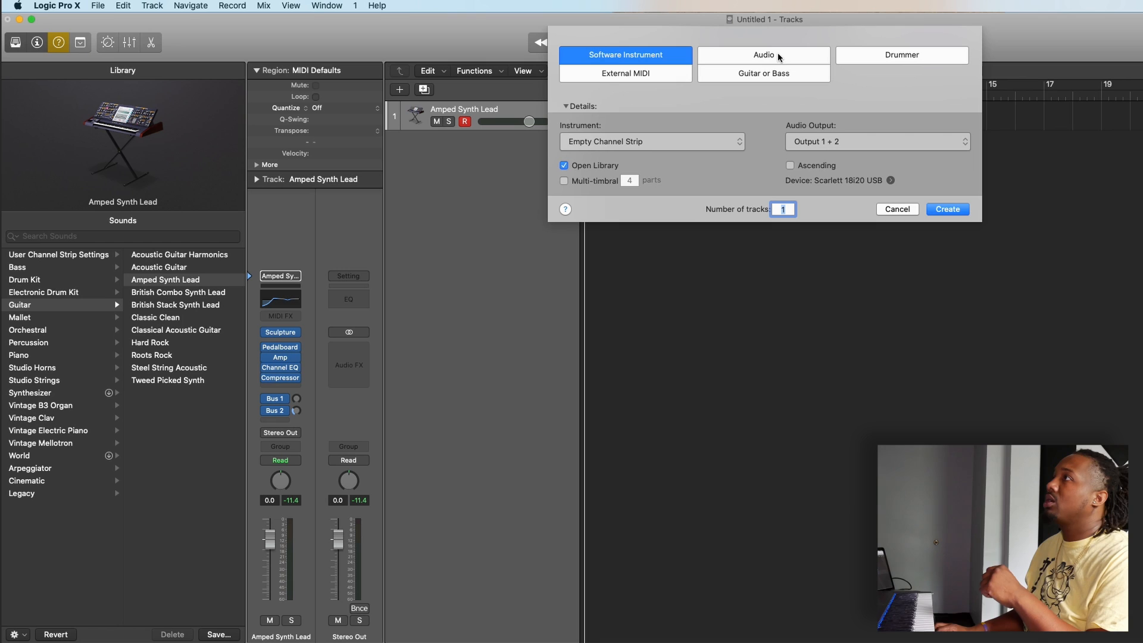
{"action": "left_click", "coordinate": [778, 56]}
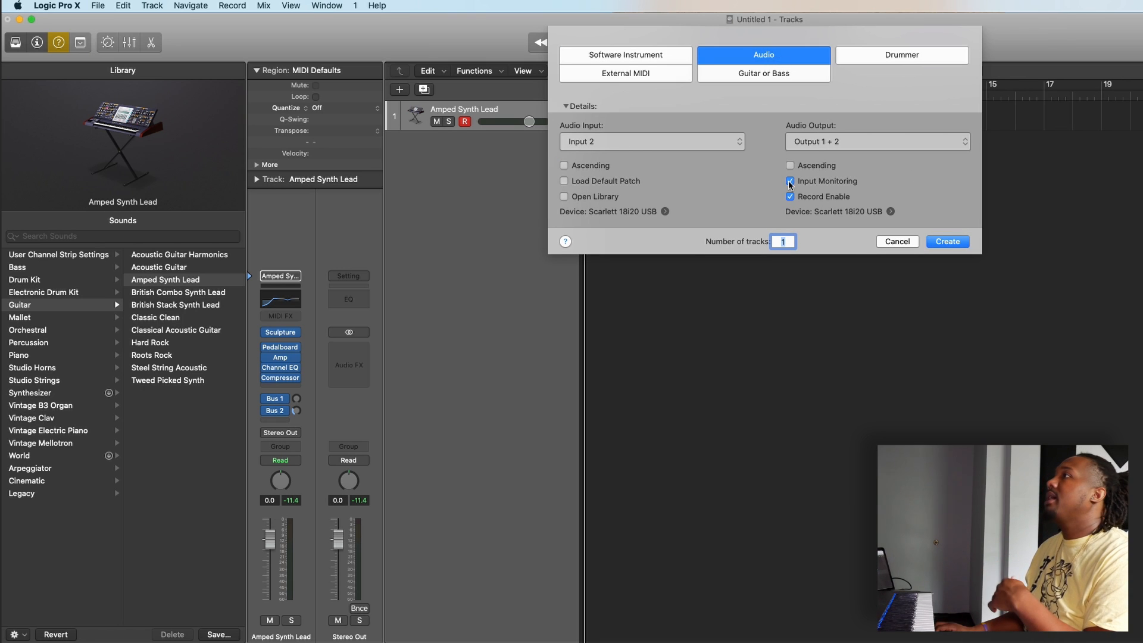
{"action": "left_click", "coordinate": [953, 242]}
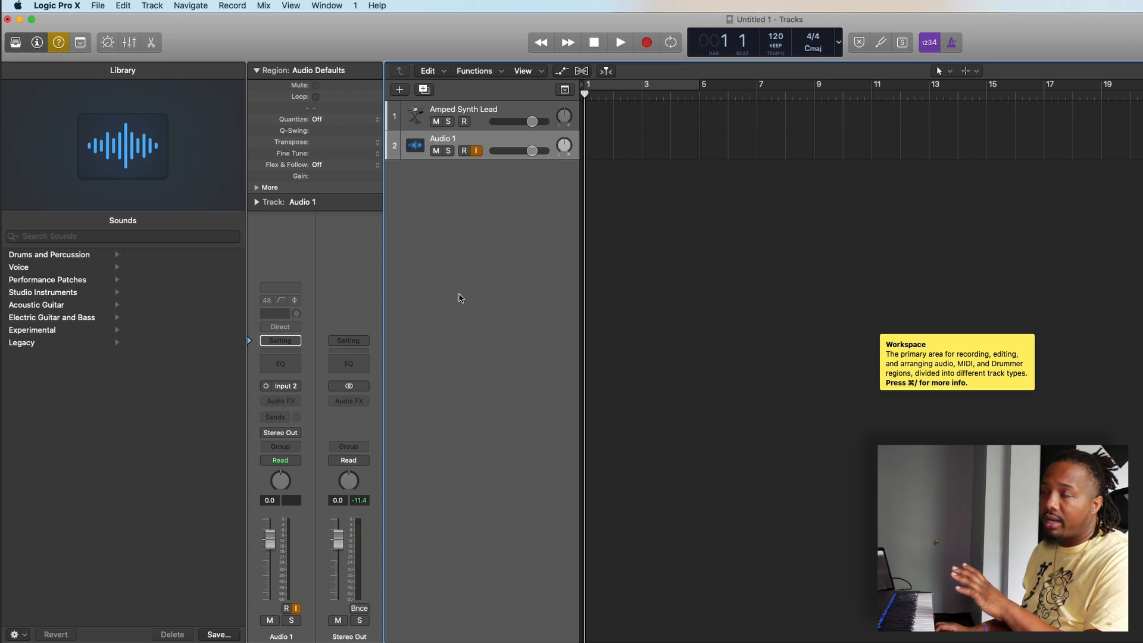
Step: Set the input source of the Audio 1 channel strip to Input 1
{"action": "left_click", "coordinate": [297, 388]}
{"action": "mouse_move", "coordinate": [308, 431]}
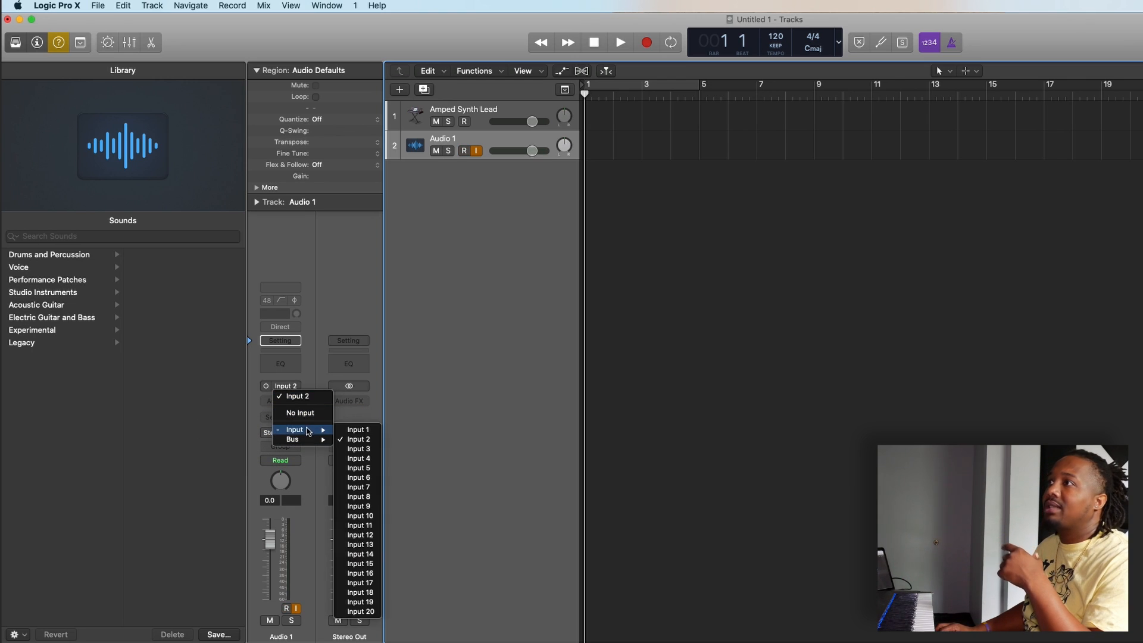
{"action": "left_click", "coordinate": [353, 431]}
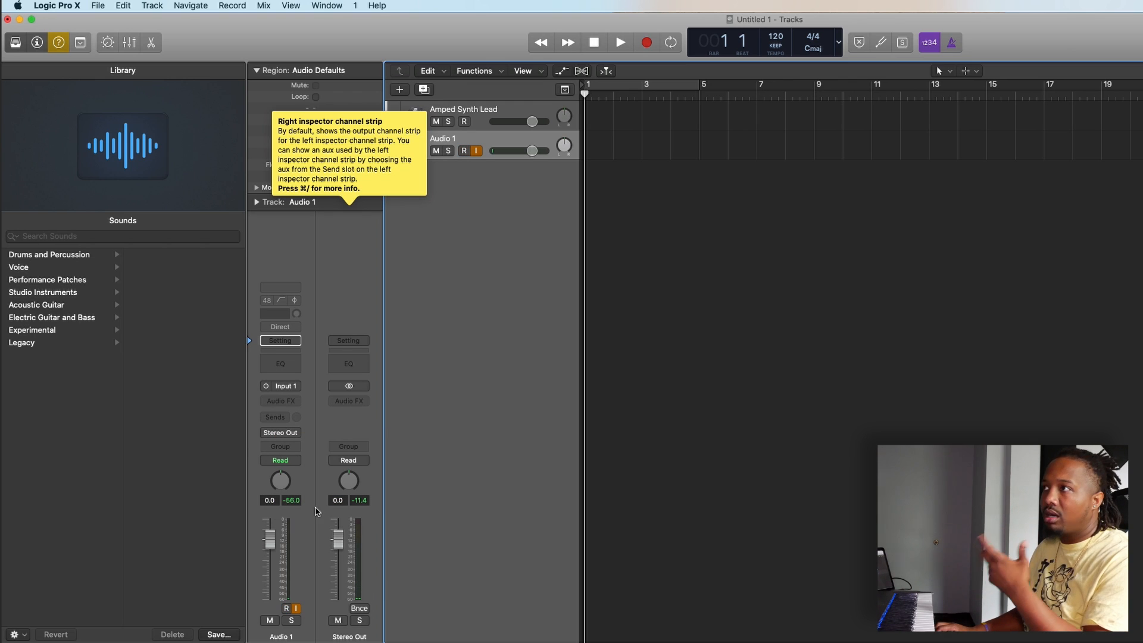
Step: Insert a Channel EQ on the Audio 1 channel strip and remove the plug-in again
{"action": "left_click", "coordinate": [288, 370]}
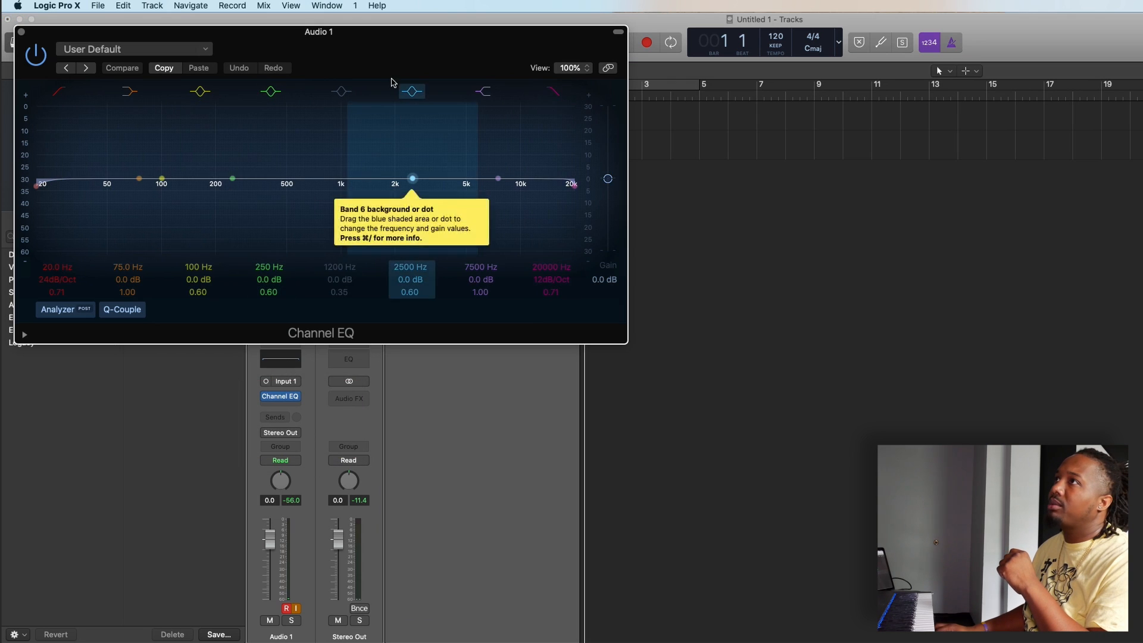
{"action": "left_click_drag", "start_coordinate": [397, 60], "coordinate": [1021, 121]}
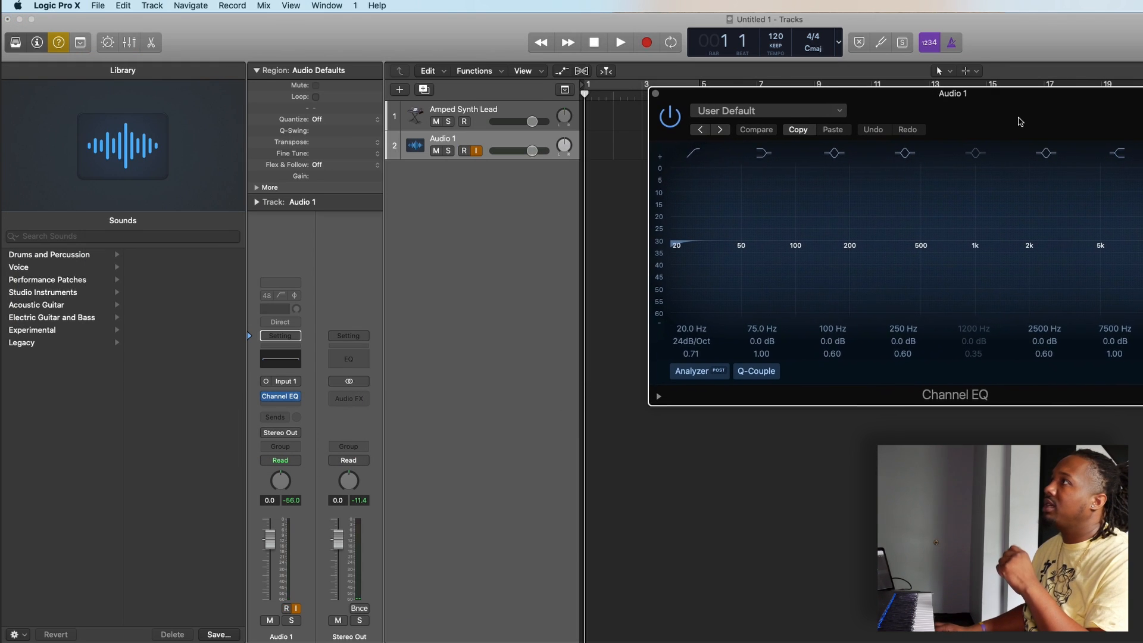
{"action": "left_click", "coordinate": [657, 96]}
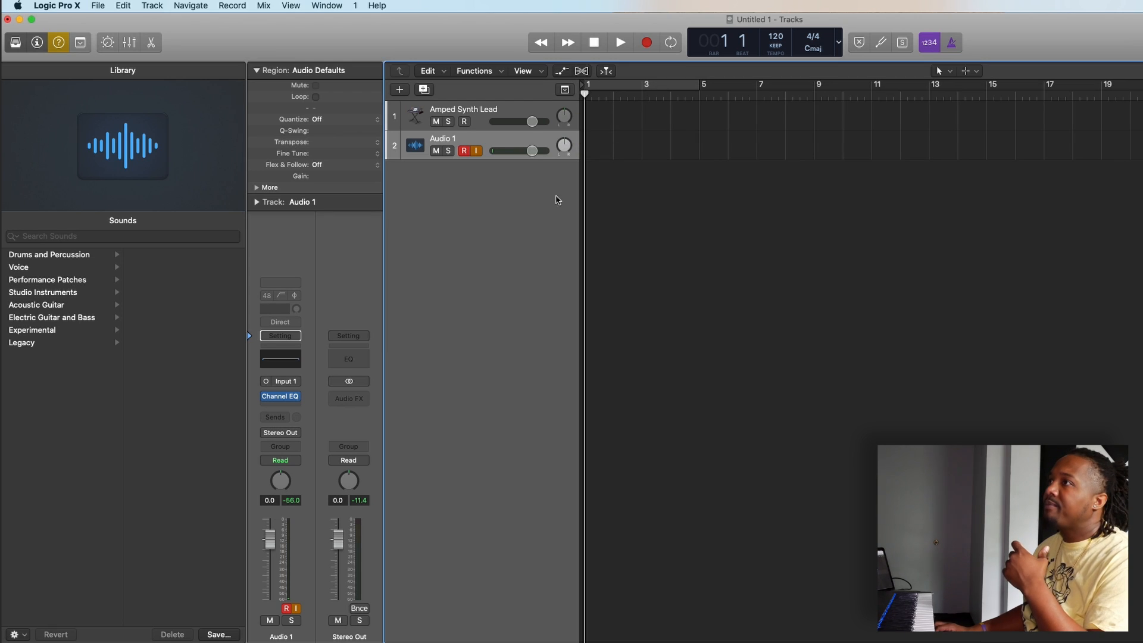
{"action": "left_click", "coordinate": [297, 399]}
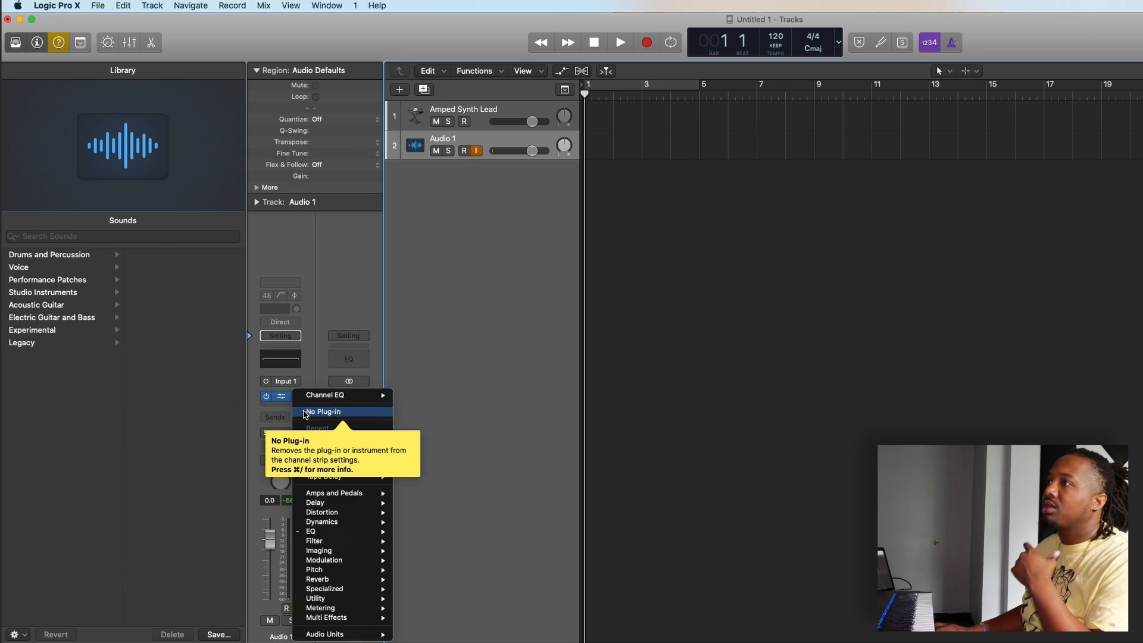
{"action": "left_click", "coordinate": [319, 411]}
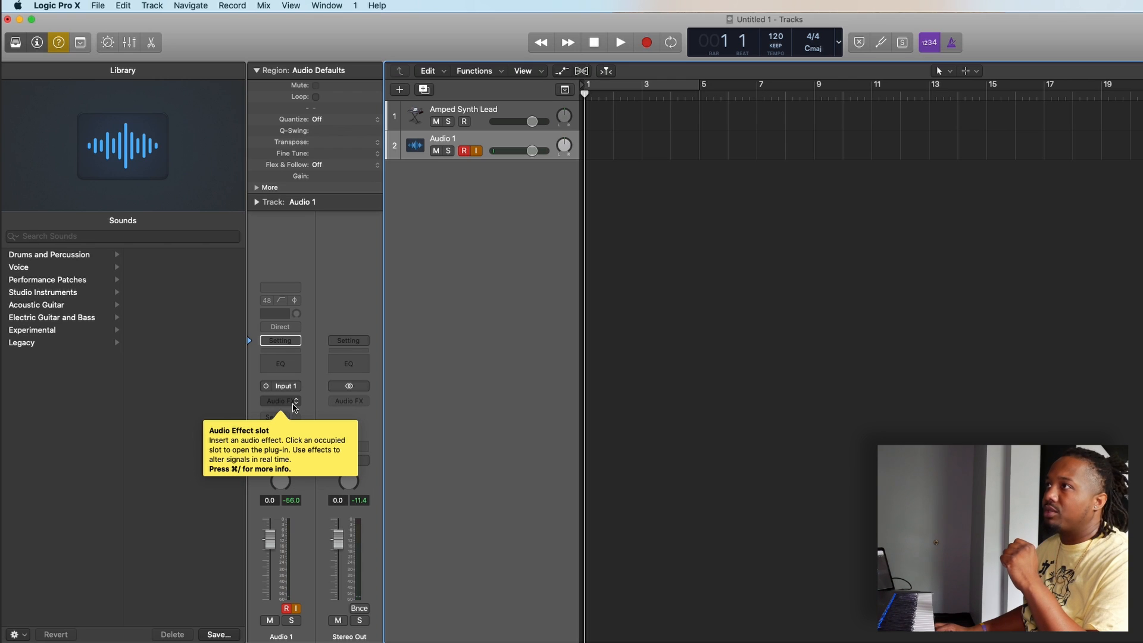
Step: Insert a mono Compressor from the Dynamics effects on the Audio 1 channel strip and remove it again
{"action": "left_click", "coordinate": [294, 401]}
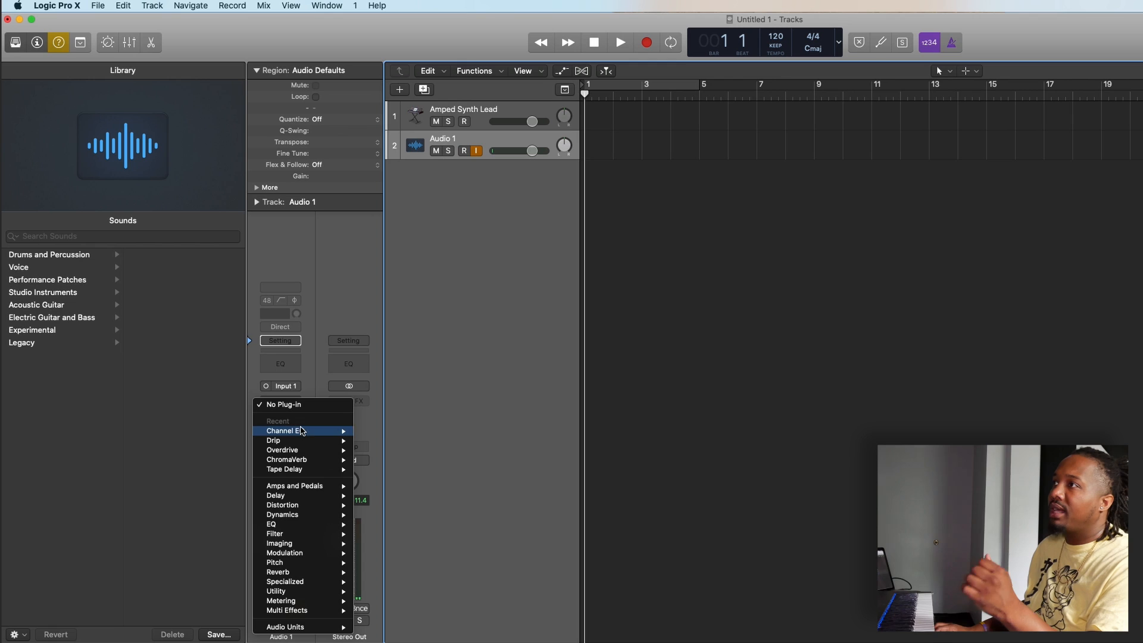
{"action": "mouse_move", "coordinate": [301, 431]}
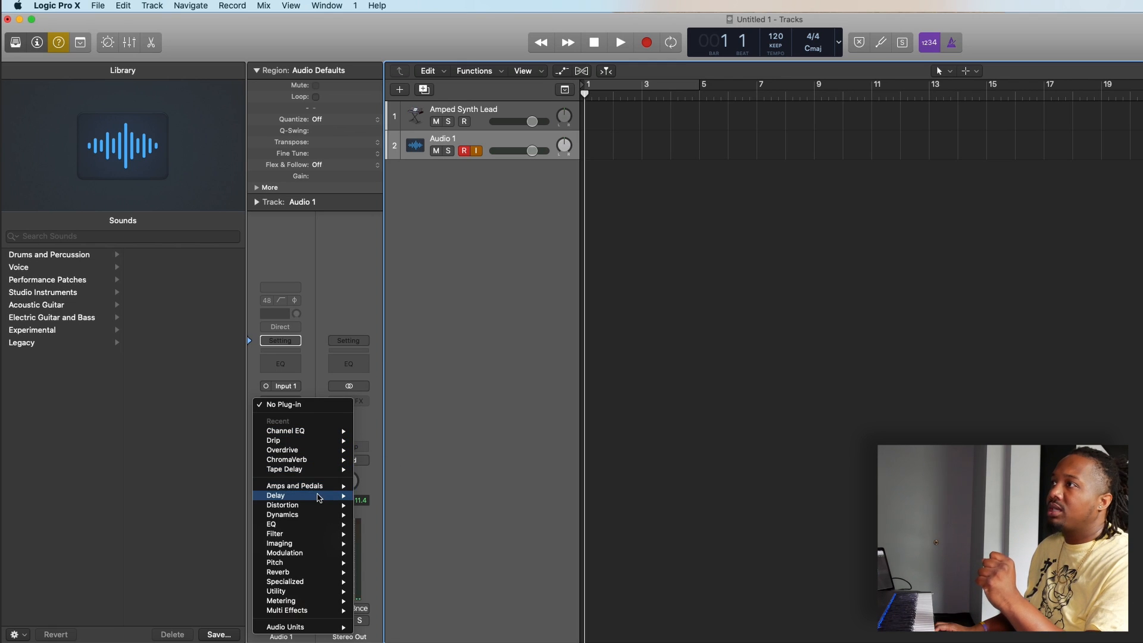
{"action": "mouse_move", "coordinate": [309, 499]}
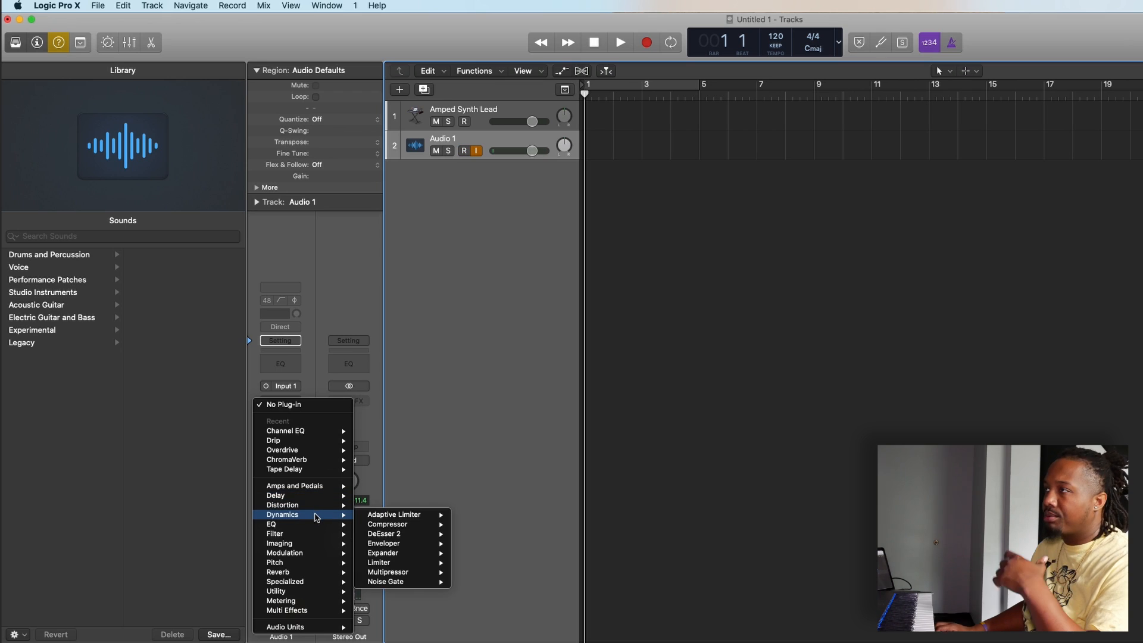
{"action": "mouse_move", "coordinate": [379, 525]}
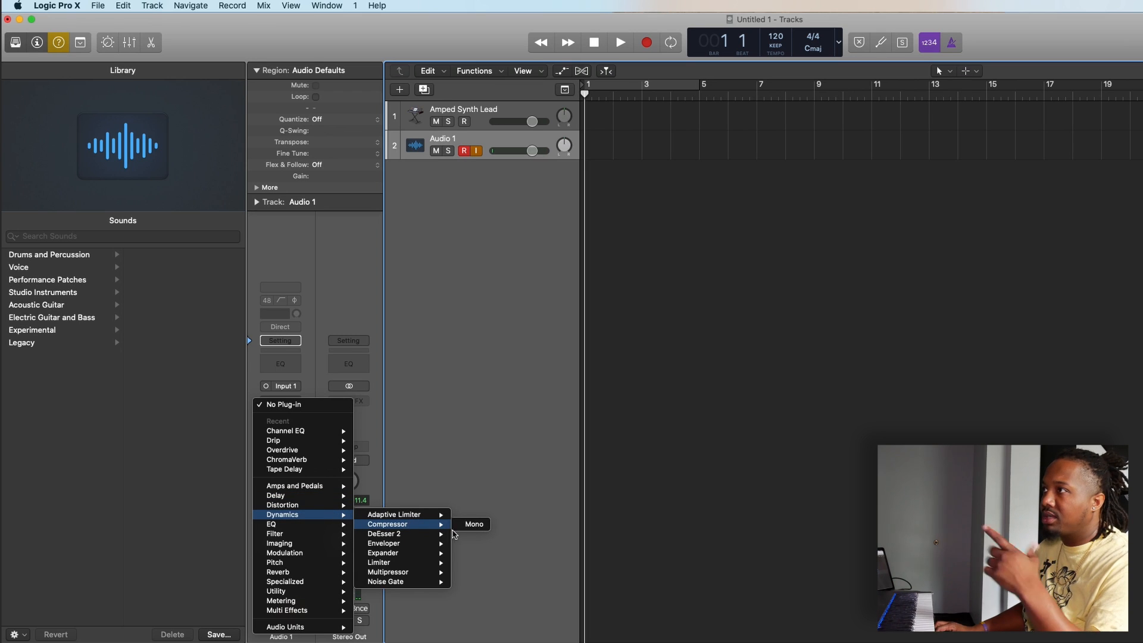
{"action": "left_click", "coordinate": [471, 526]}
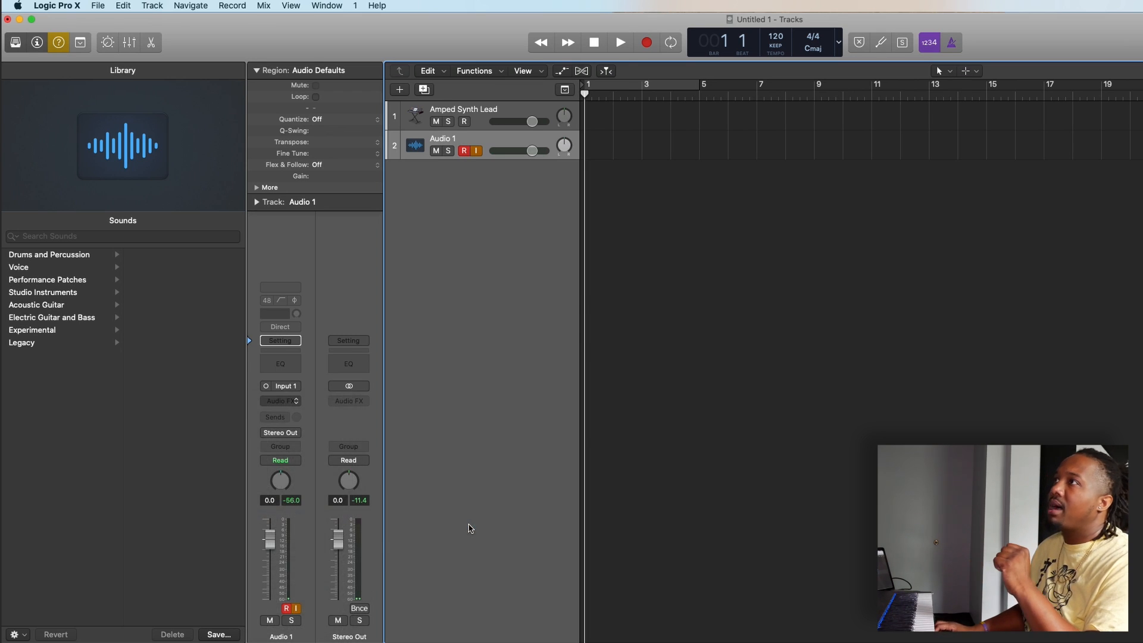
{"action": "left_click_drag", "start_coordinate": [450, 52], "coordinate": [971, 97]}
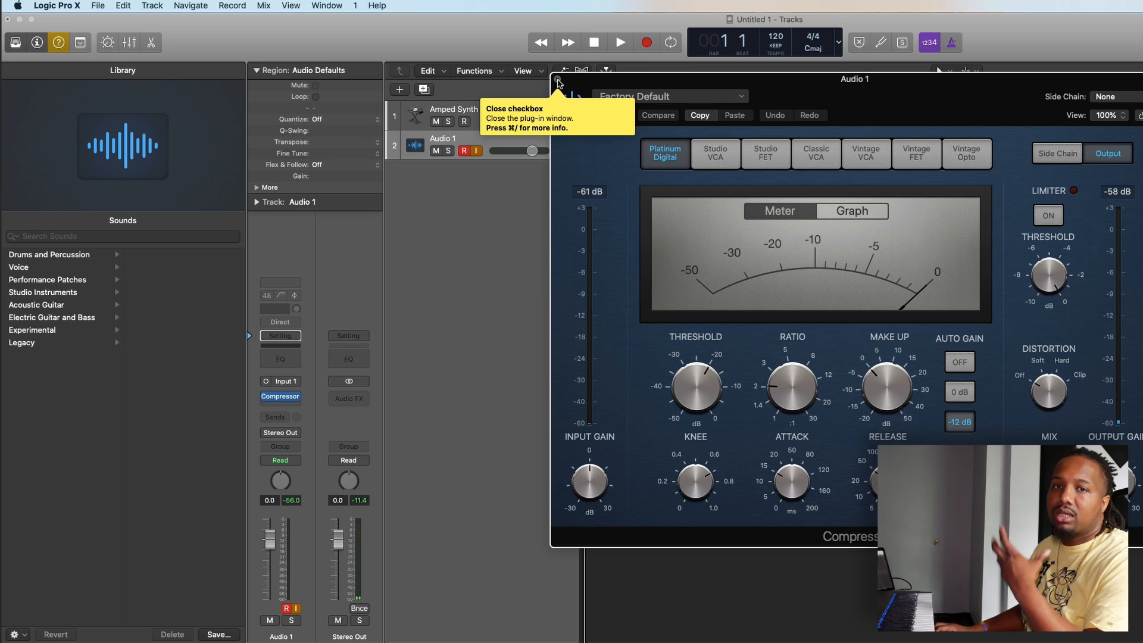
{"action": "left_click", "coordinate": [558, 81]}
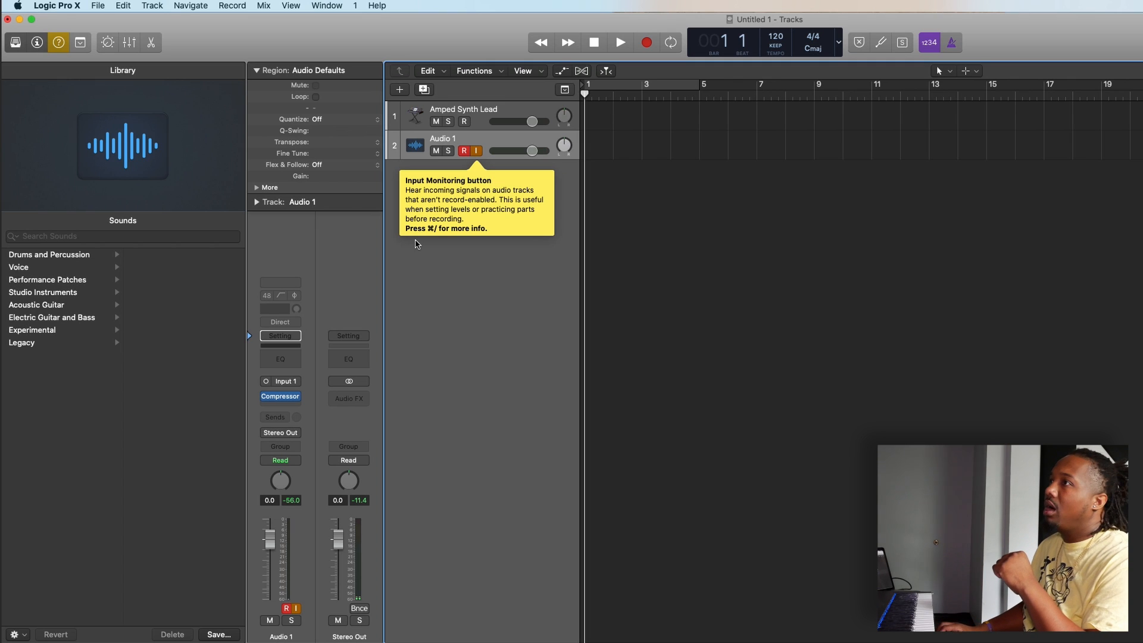
{"action": "left_click", "coordinate": [295, 397]}
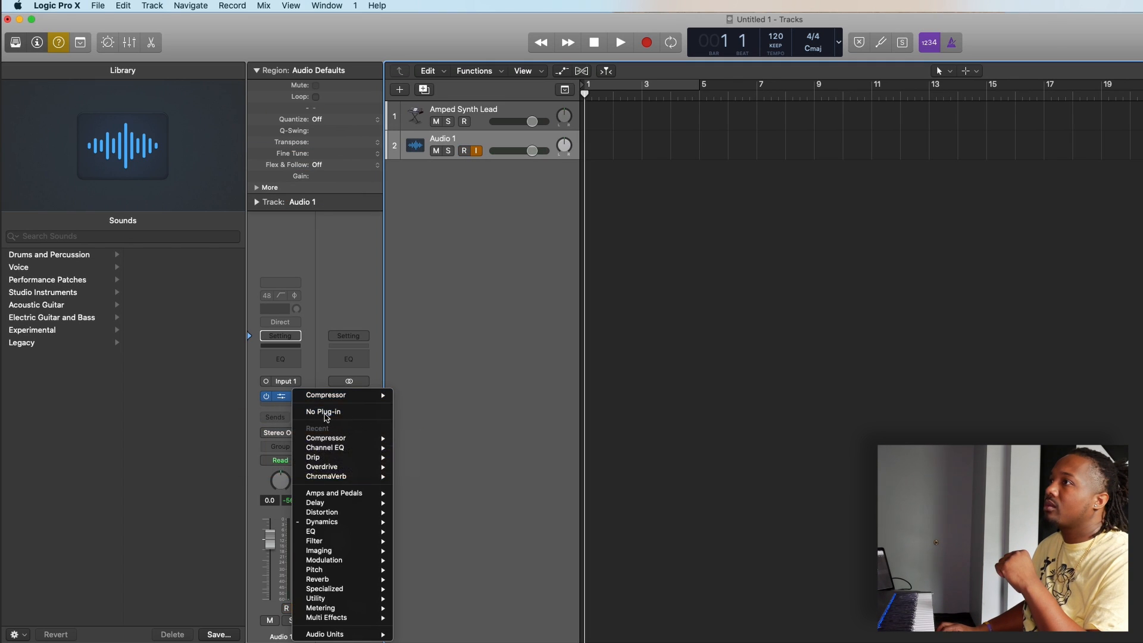
{"action": "left_click", "coordinate": [325, 413]}
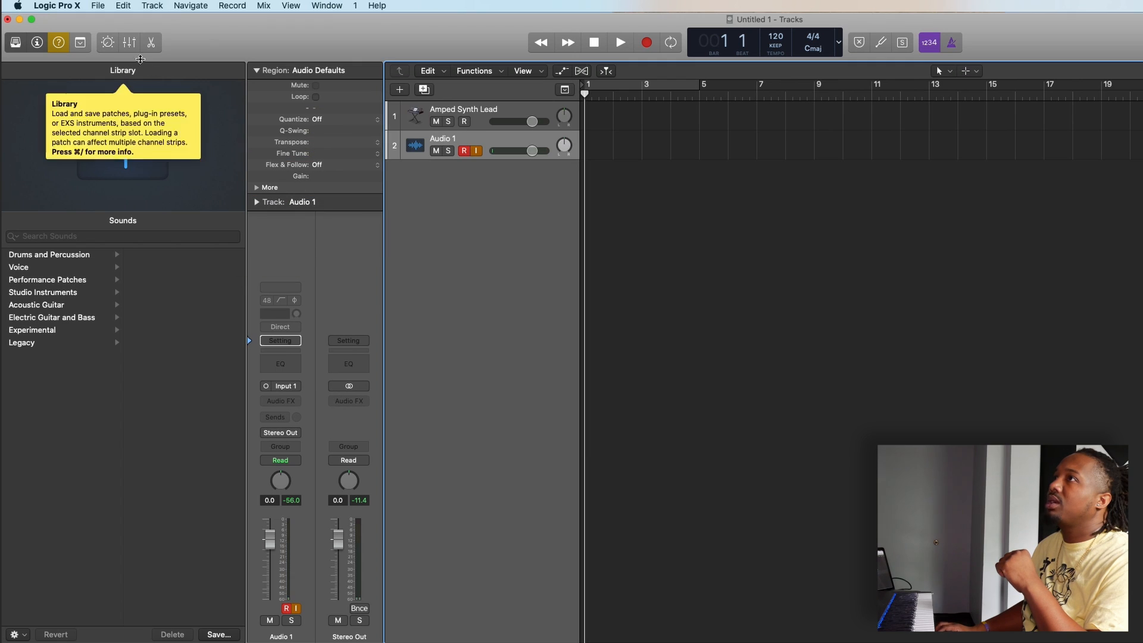
Step: Show the Mixer below the tracks area
{"action": "left_click", "coordinate": [129, 42]}
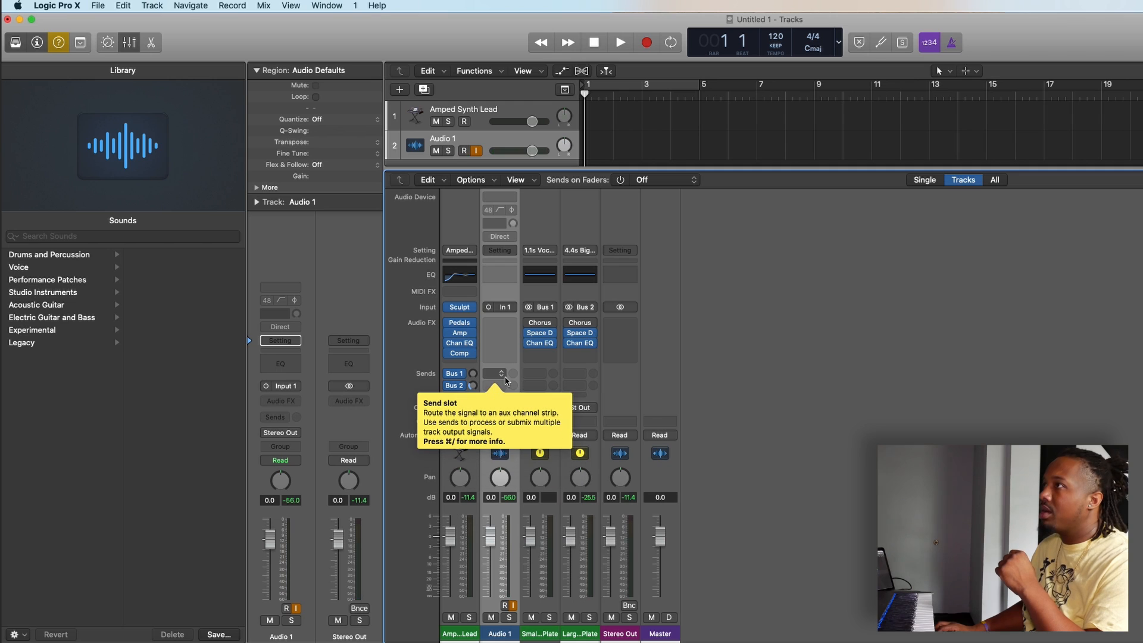
Step: Add a send to Bus 3 on the Audio 1 channel strip in the Mixer
{"action": "left_click", "coordinate": [456, 386]}
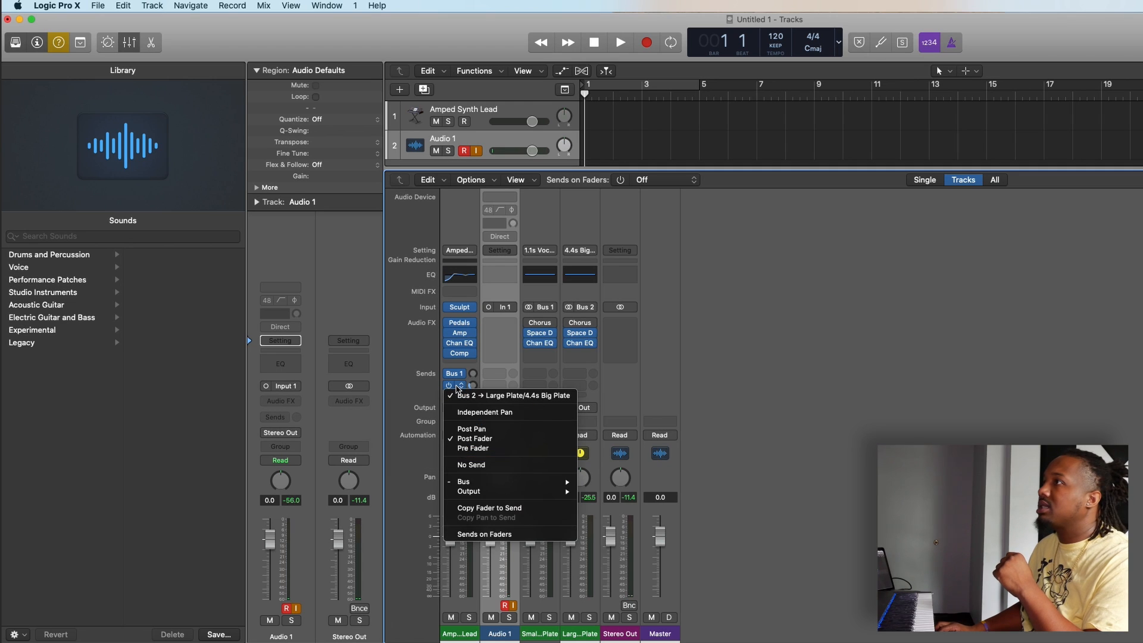
{"action": "left_click", "coordinate": [494, 376]}
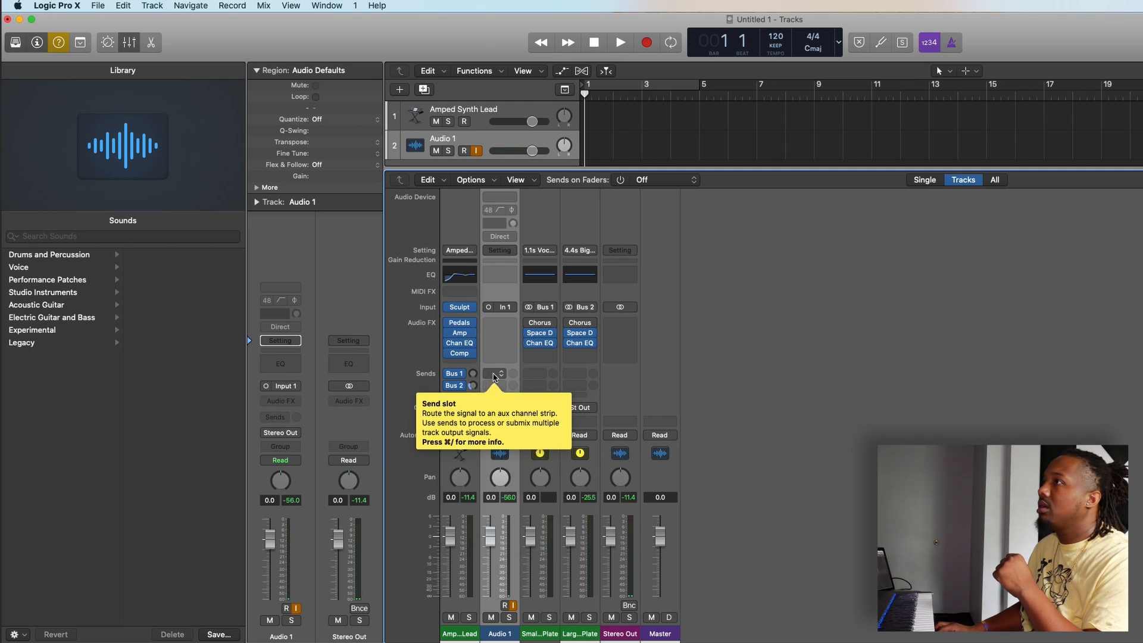
{"action": "left_click", "coordinate": [496, 377]}
{"action": "mouse_move", "coordinate": [502, 398]}
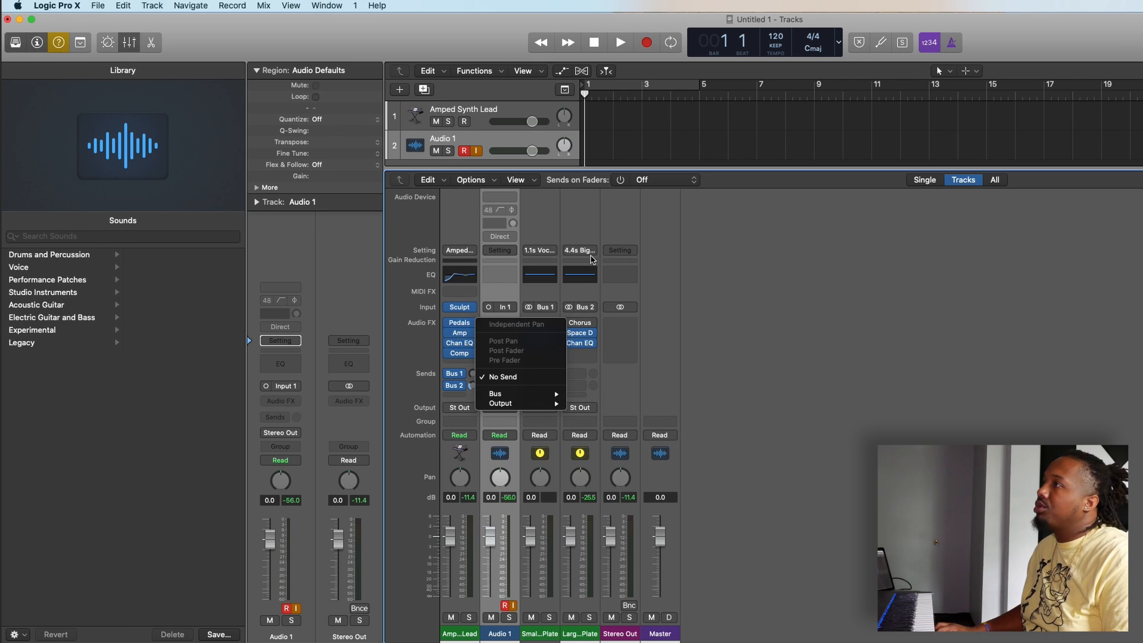
{"action": "mouse_move", "coordinate": [549, 393]}
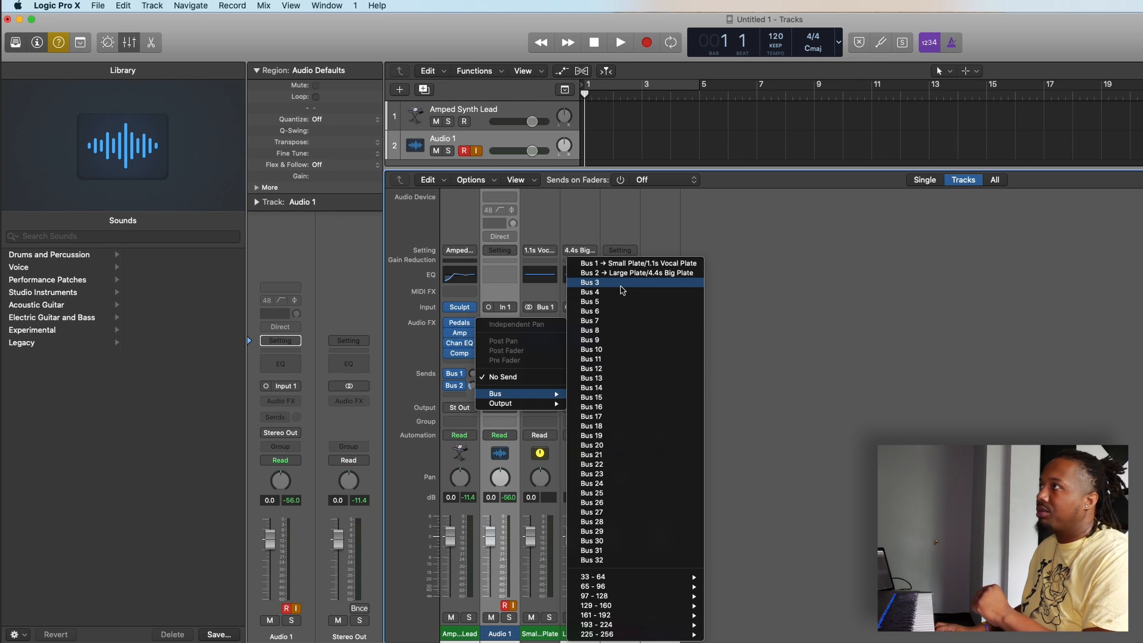
{"action": "left_click", "coordinate": [622, 290]}
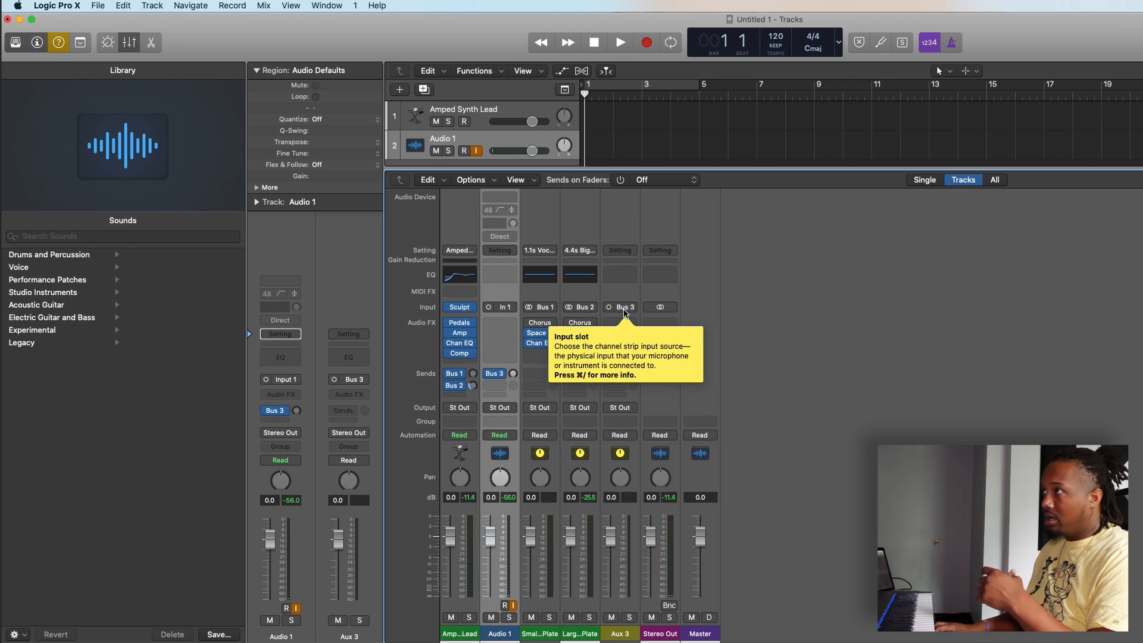
Step: Insert a mono Space Designer reverb on the Aux 3 channel strip and close its plug-in window
{"action": "left_click", "coordinate": [626, 324]}
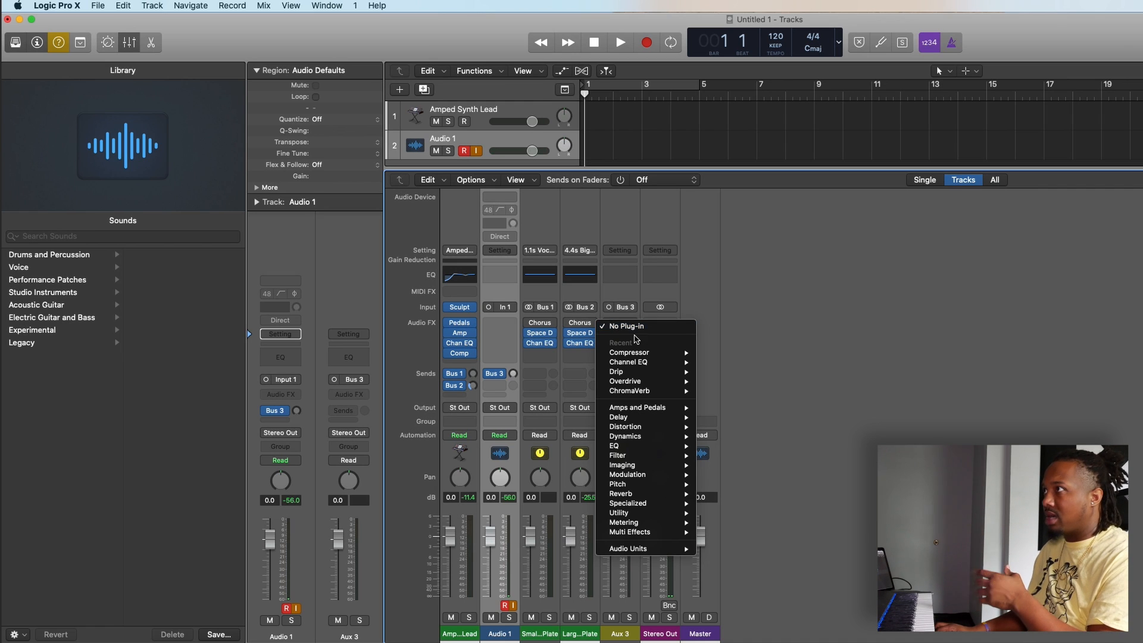
{"action": "mouse_move", "coordinate": [656, 419]}
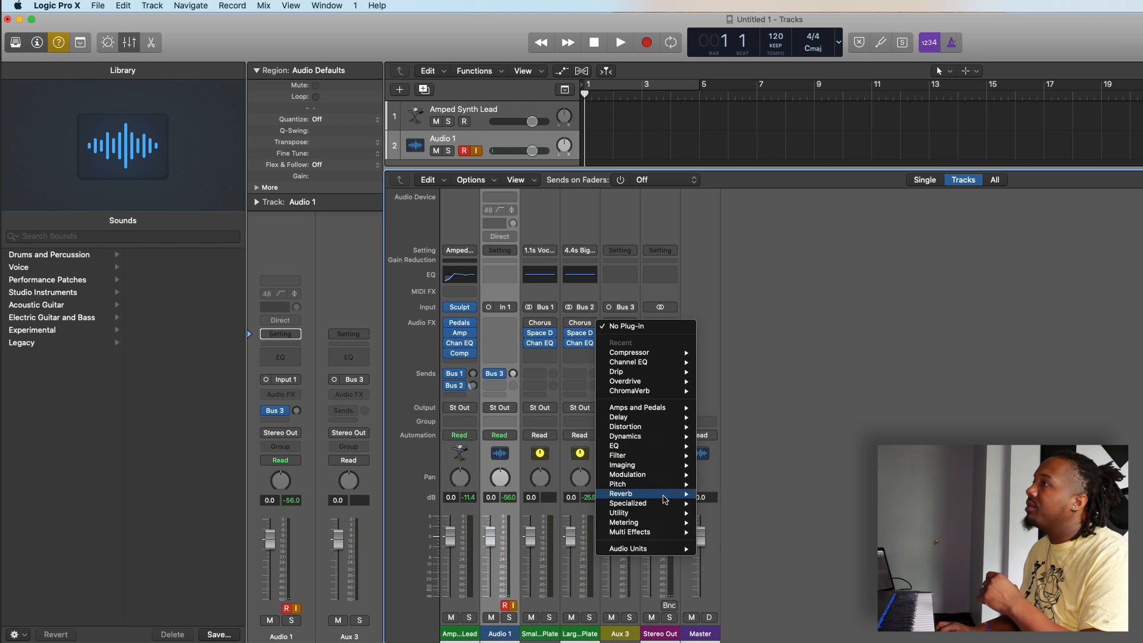
{"action": "mouse_move", "coordinate": [667, 496]}
{"action": "mouse_move", "coordinate": [778, 524]}
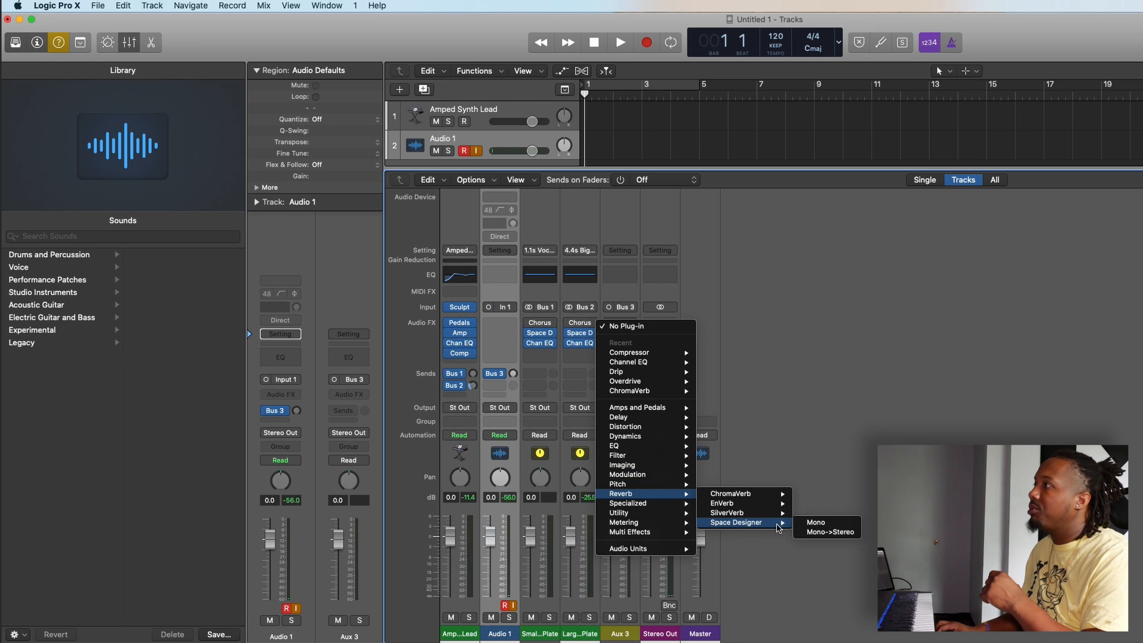
{"action": "left_click", "coordinate": [811, 524]}
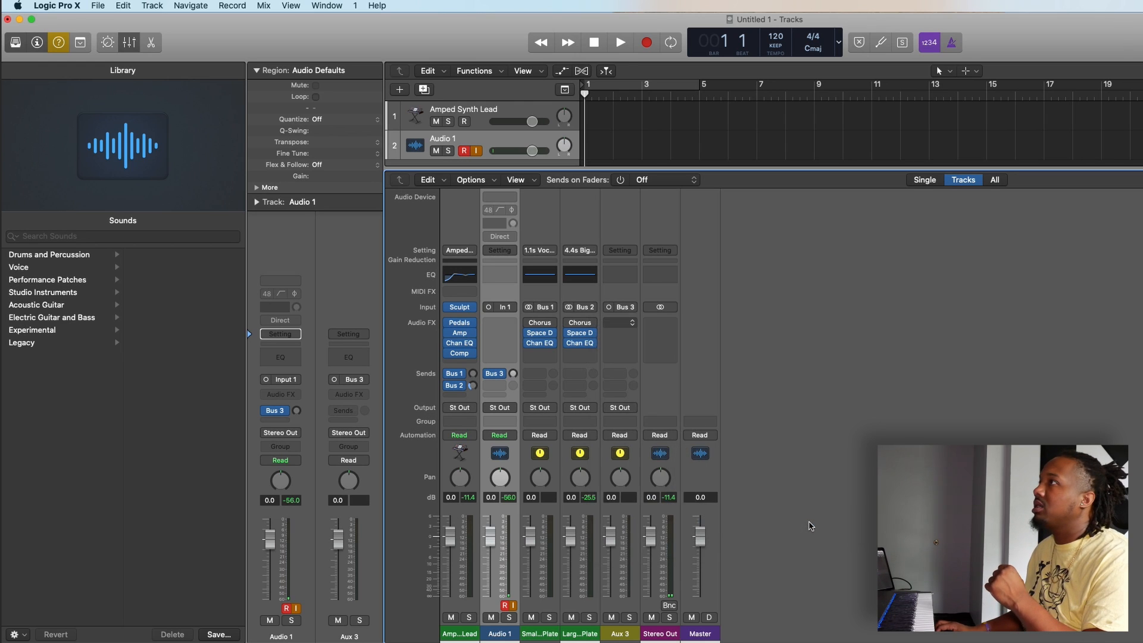
{"action": "left_click_drag", "start_coordinate": [456, 51], "coordinate": [1142, 96]}
{"action": "left_click", "coordinate": [749, 78]}
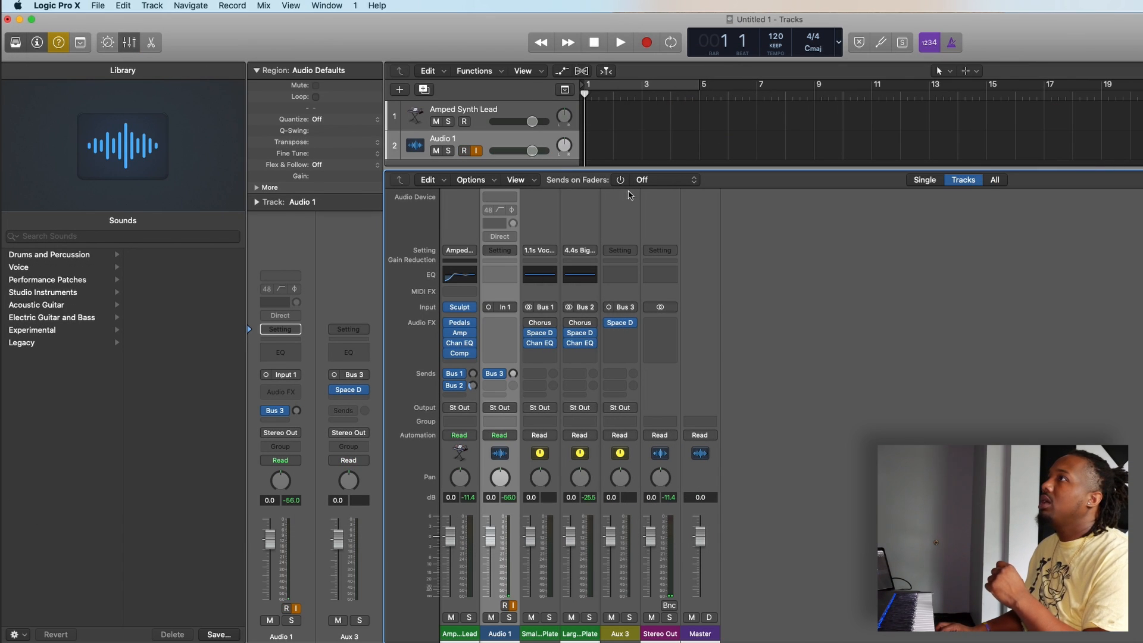
Step: Select the Amped Synth Lead track and hide the Mixer
{"action": "left_click", "coordinate": [491, 116]}
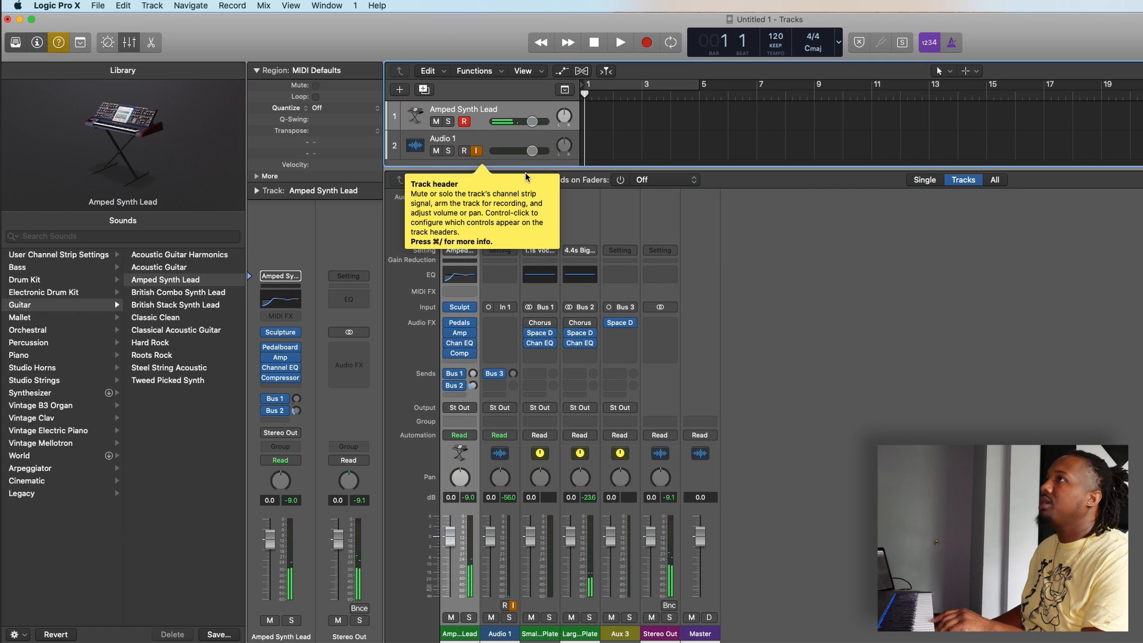
{"action": "left_click", "coordinate": [129, 42]}
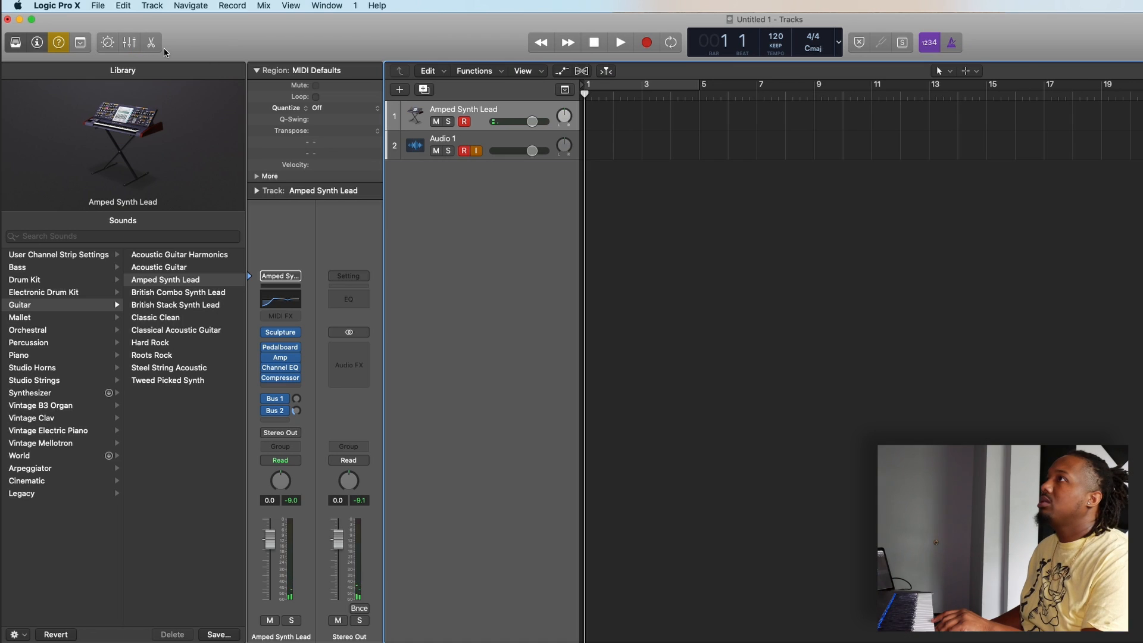
Step: Create one software instrument track with an empty channel strip below the Audio 1 track
{"action": "left_click", "coordinate": [425, 145]}
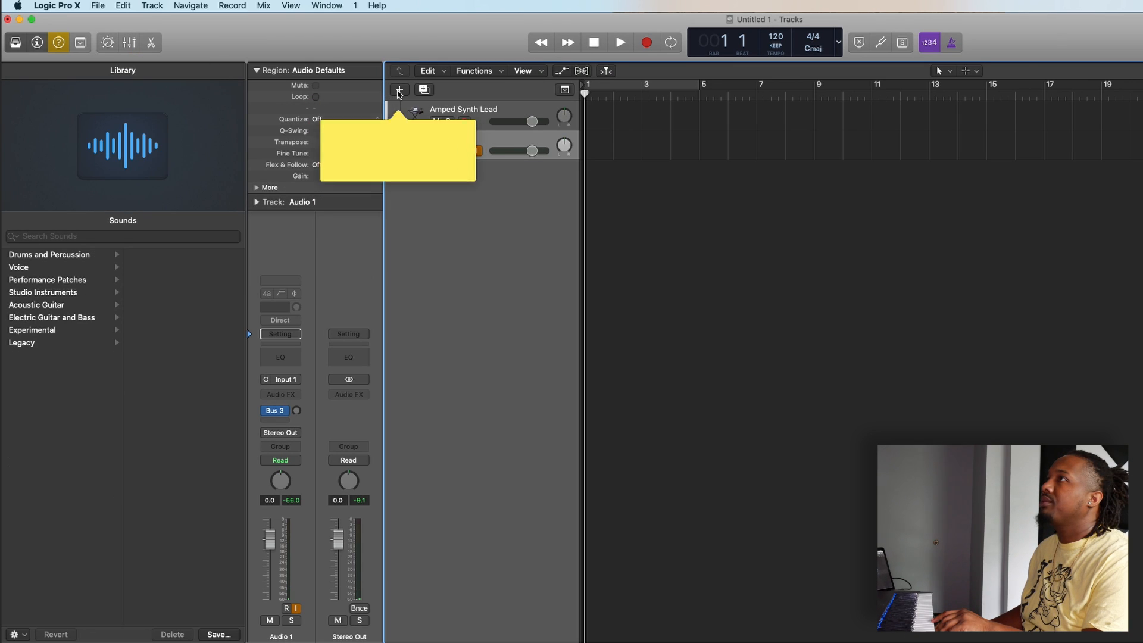
{"action": "left_click", "coordinate": [402, 90]}
{"action": "left_click", "coordinate": [645, 57]}
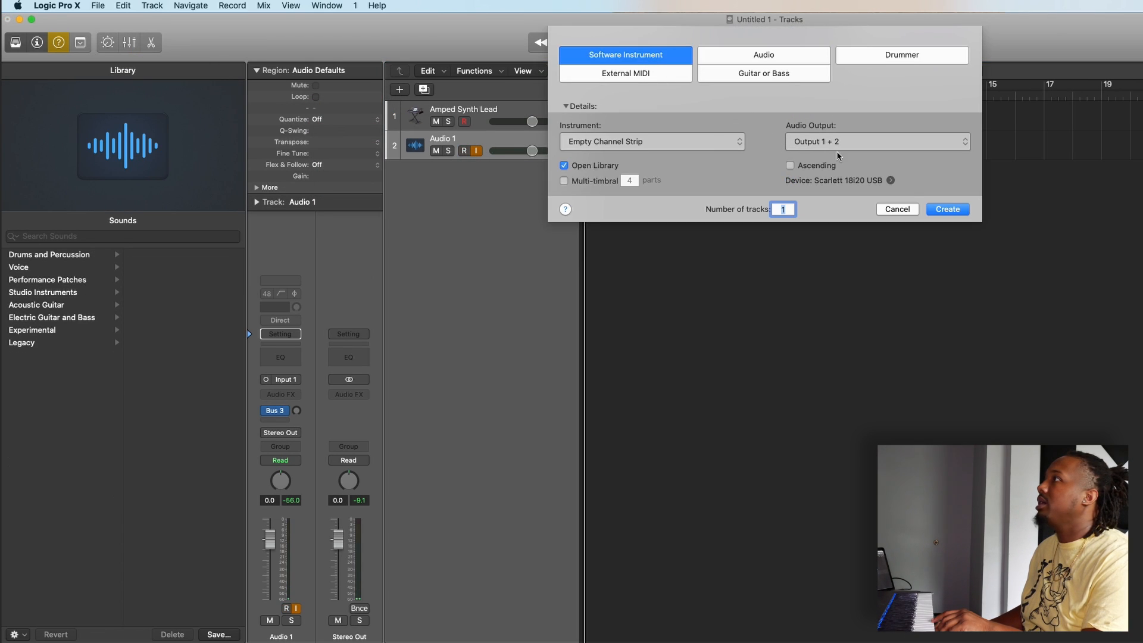
{"action": "left_click", "coordinate": [946, 210]}
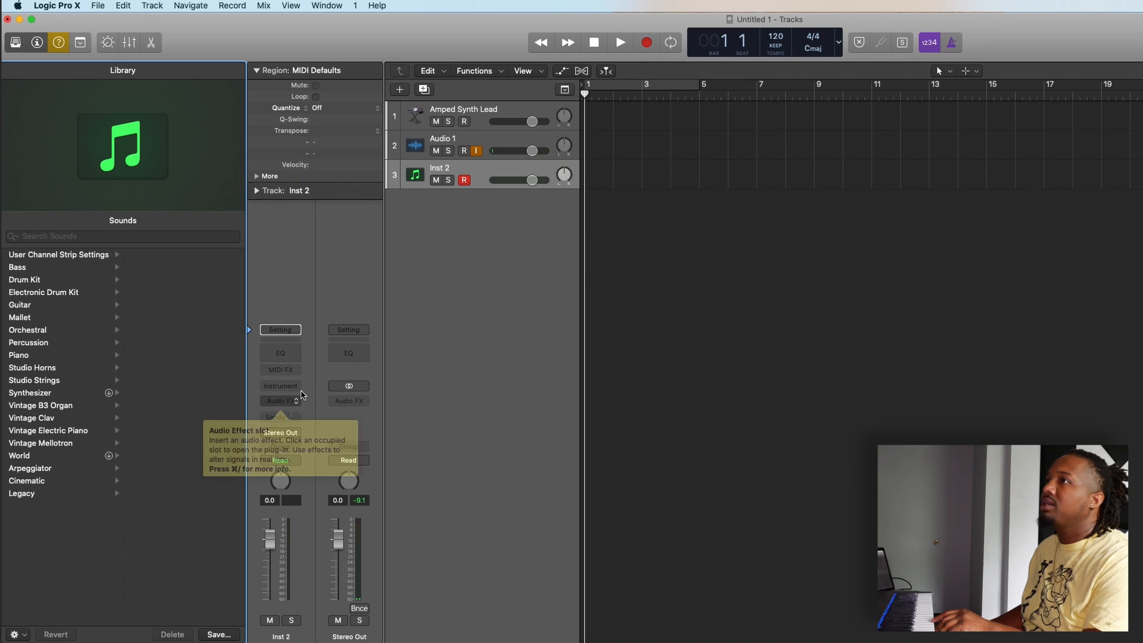
Step: Load the Grand Piano and Strings patch from the Piano sounds on the new track and accept the additional content download
{"action": "left_click", "coordinate": [18, 354]}
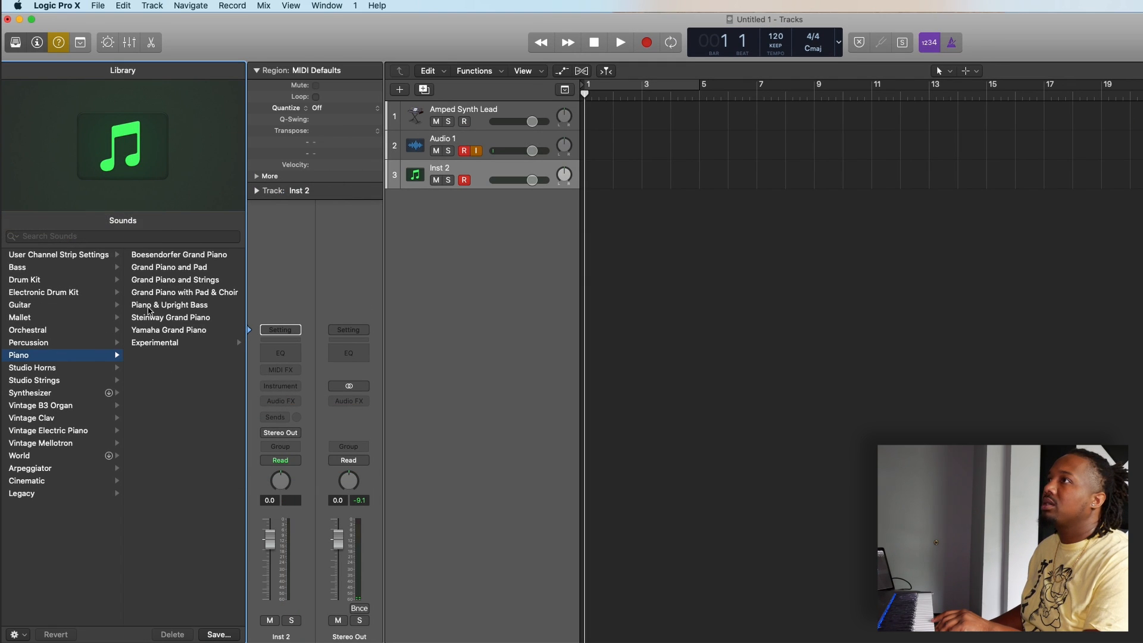
{"action": "left_click", "coordinate": [173, 285]}
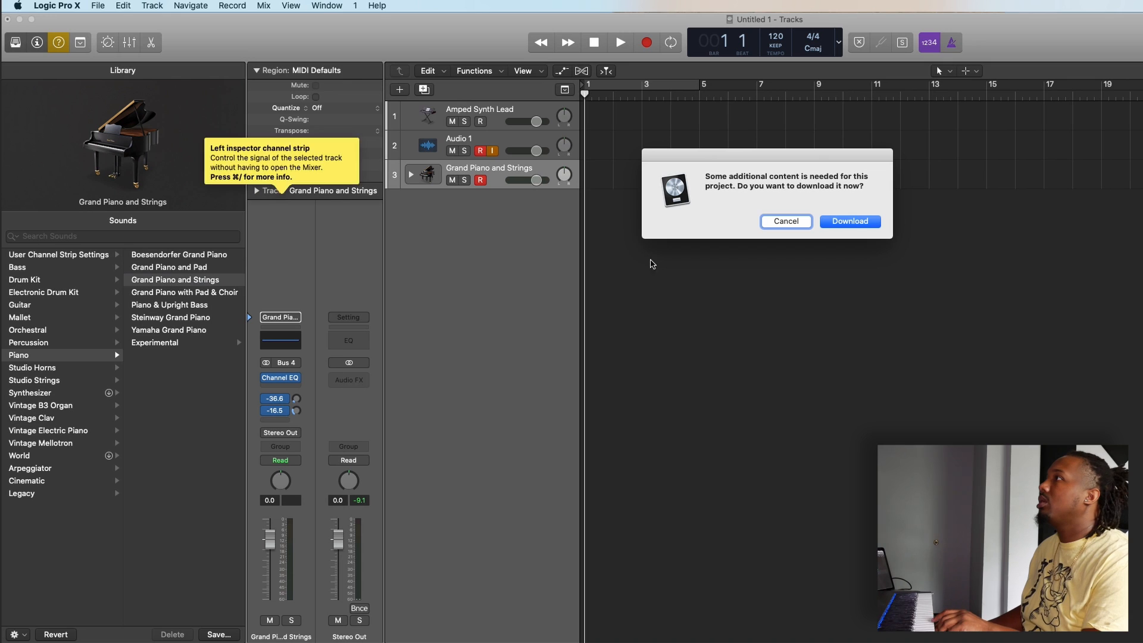
{"action": "left_click", "coordinate": [825, 226]}
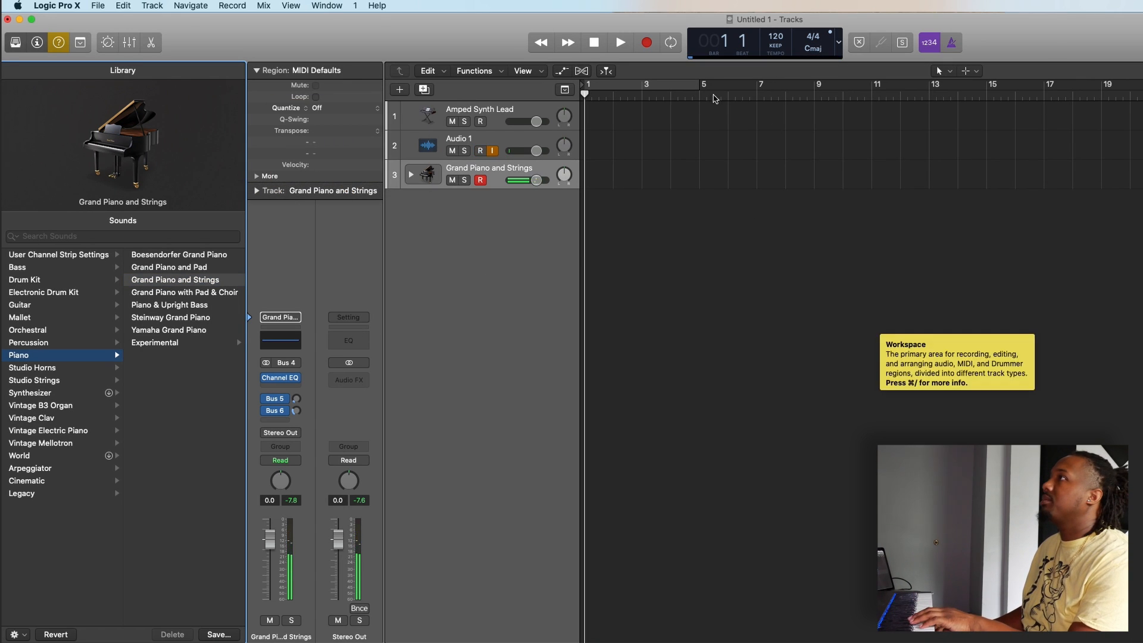
Step: Record a short part of about two bars on the Grand Piano and Strings track, with the cycle area and metronome turned on
{"action": "left_click", "coordinate": [670, 85]}
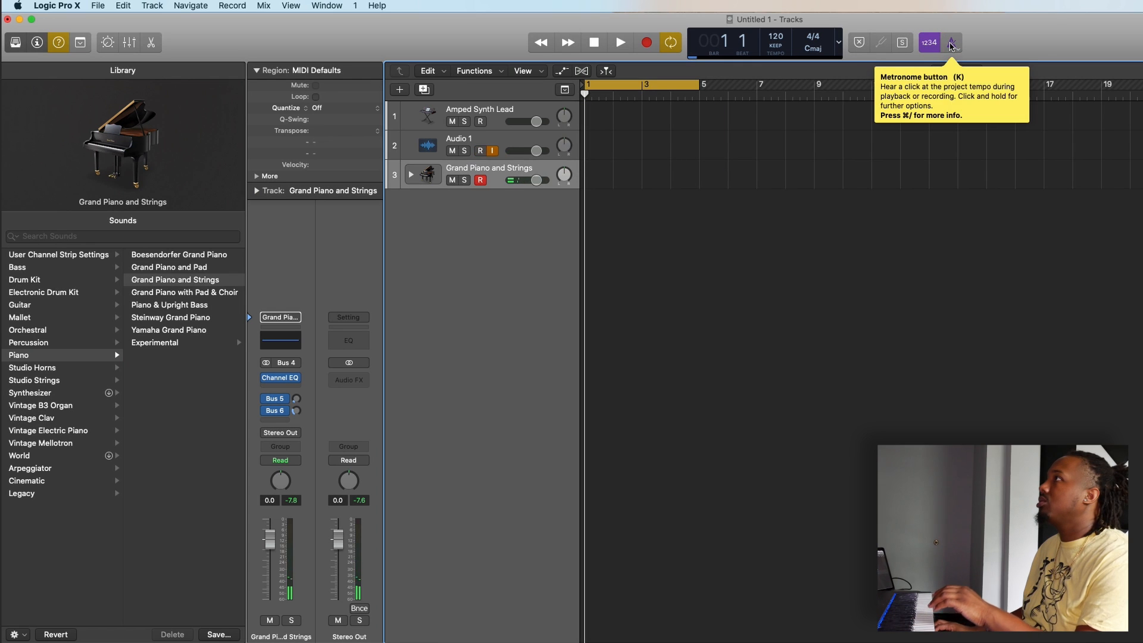
{"action": "left_click", "coordinate": [951, 42]}
{"action": "key", "text": "r"}
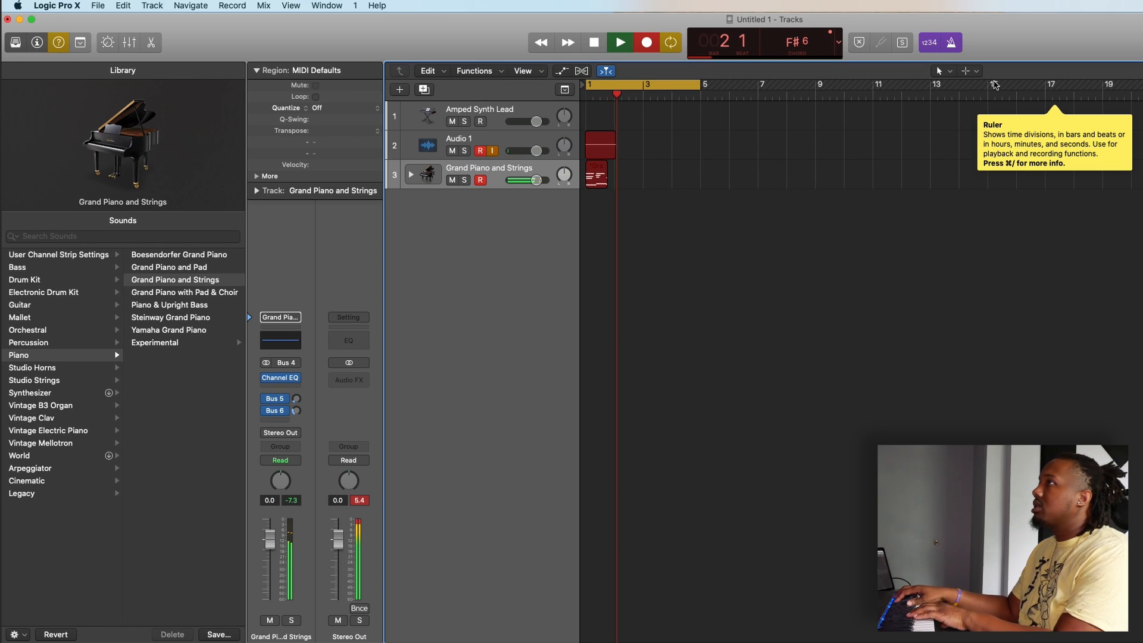
{"action": "key", "text": "space"}
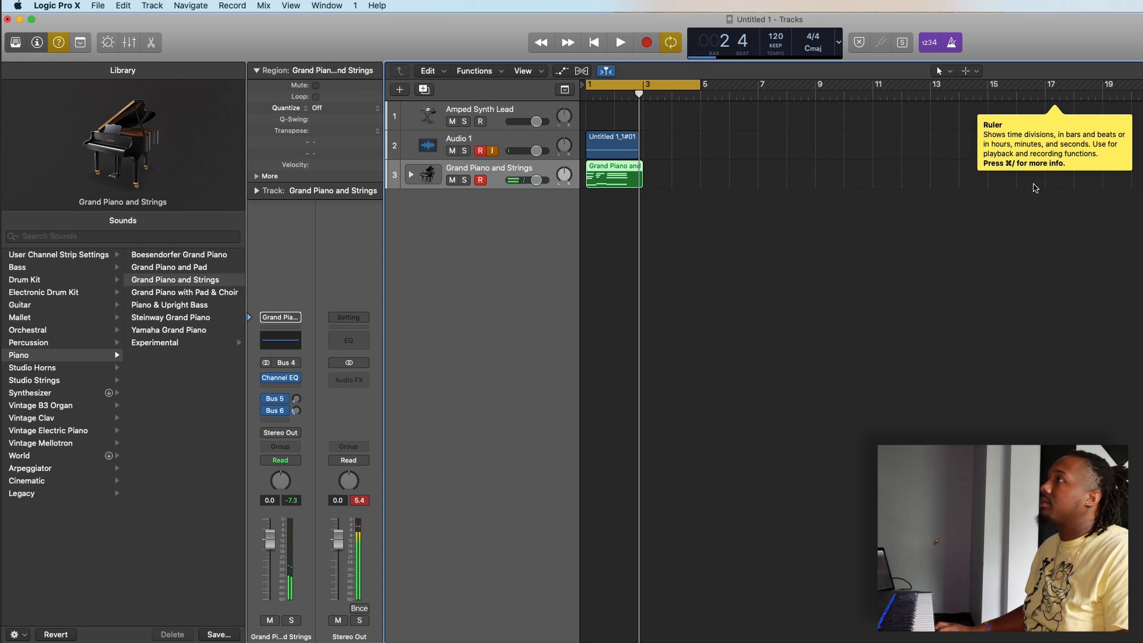
Step: Delete the audio region recorded on the Audio 1 track together with its audio file on disk
{"action": "left_click", "coordinate": [635, 149]}
{"action": "key", "text": "Delete"}
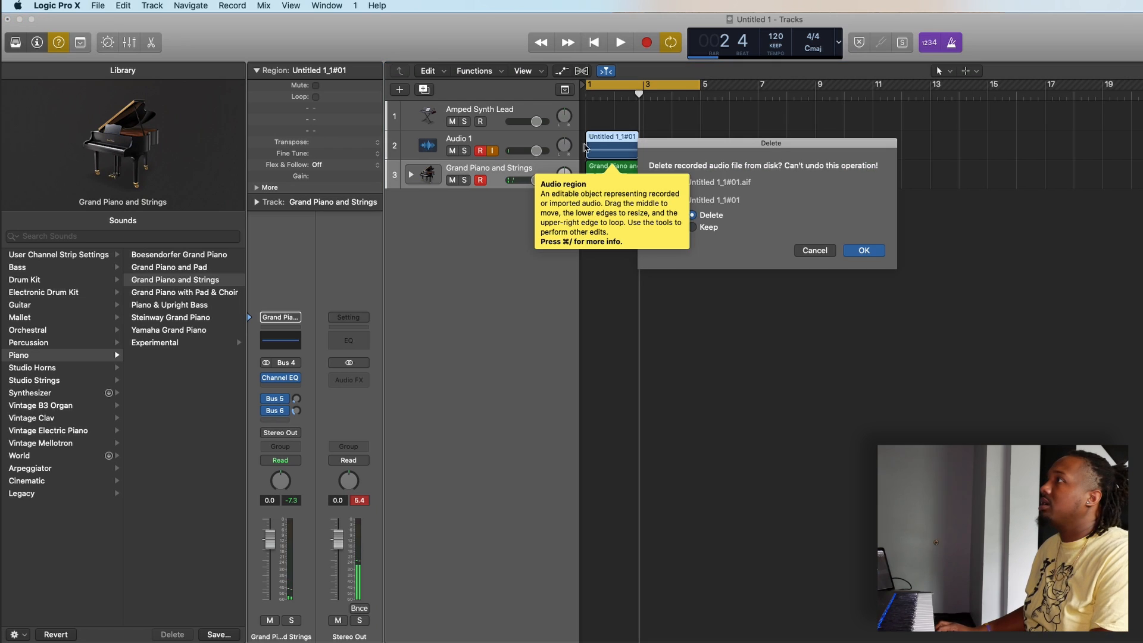
{"action": "left_click", "coordinate": [852, 250]}
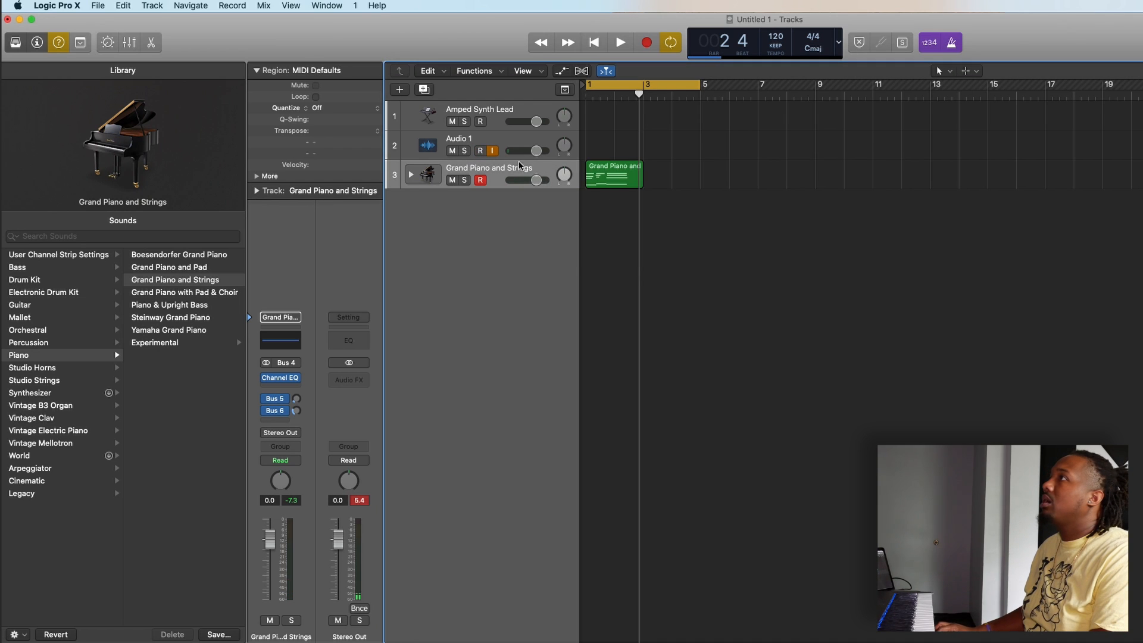
Step: Shorten the cycle range to about two bars over the piano region, play it back, and select the region
{"action": "left_click_drag", "start_coordinate": [705, 89], "coordinate": [637, 90]}
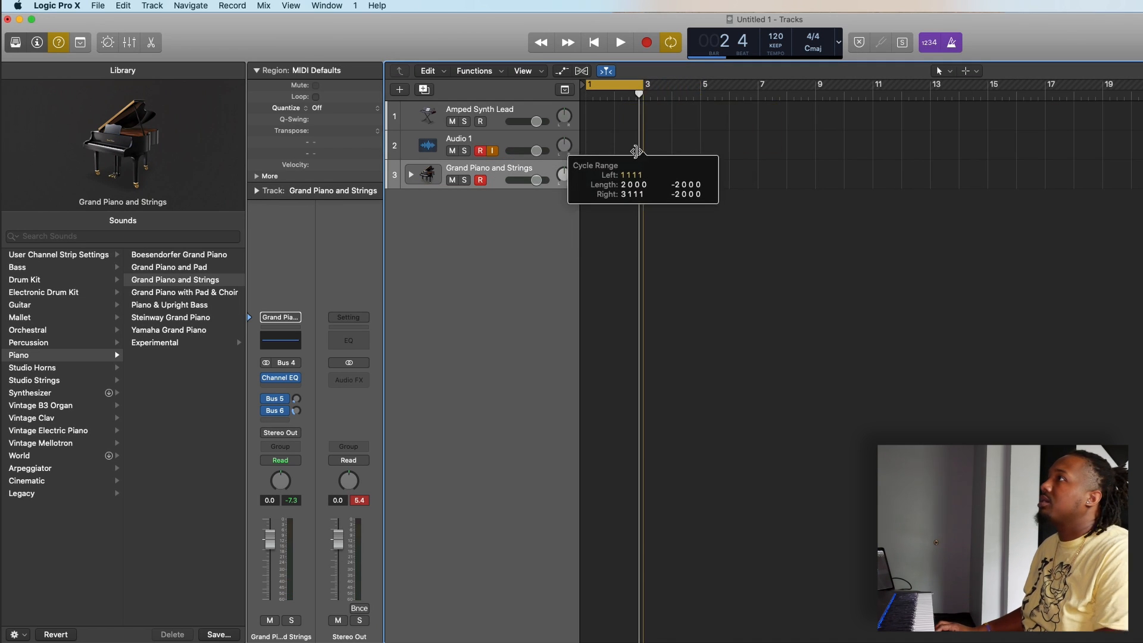
{"action": "key", "text": "space"}
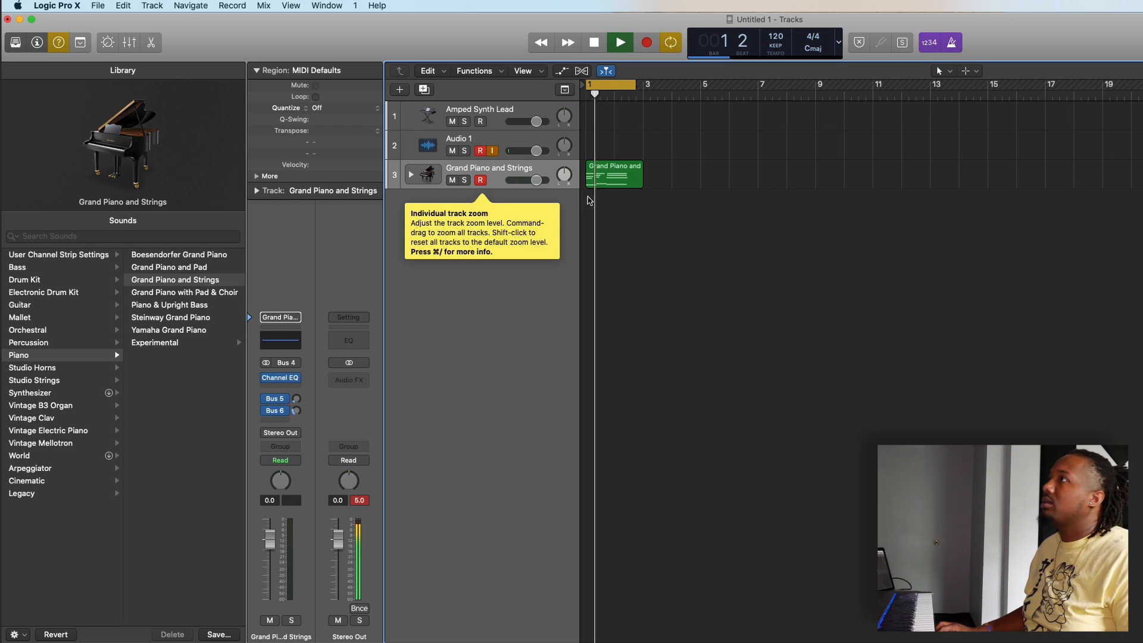
{"action": "left_click", "coordinate": [617, 182]}
{"action": "key", "text": "space"}
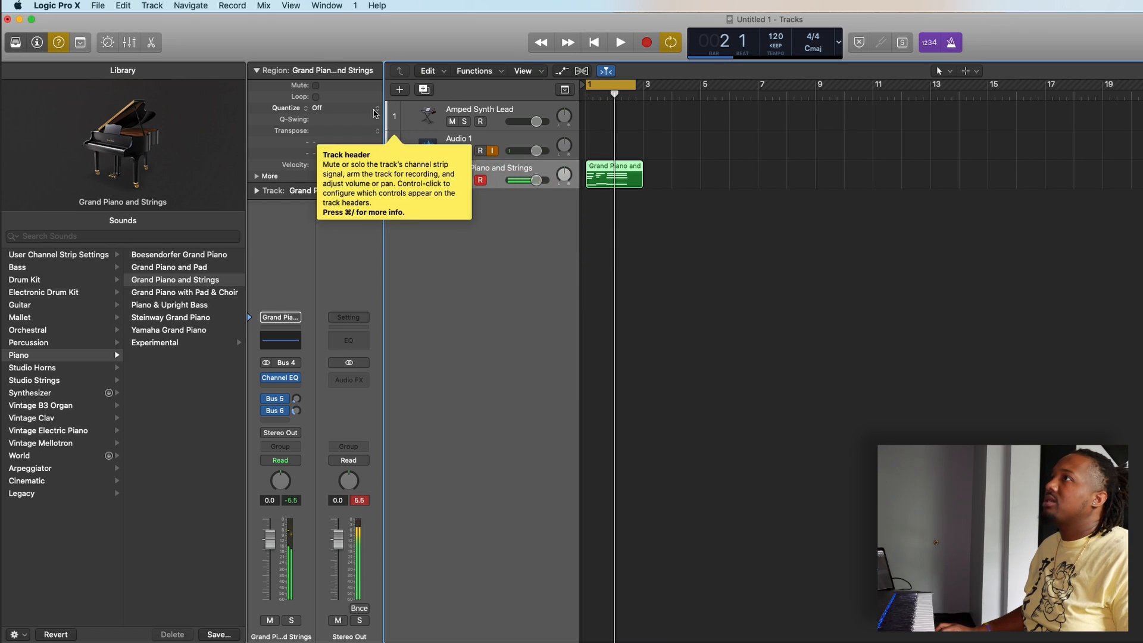
Step: Quantize the recorded piano region to 1/16 Note and play it back with the metronome off
{"action": "left_click", "coordinate": [376, 113]}
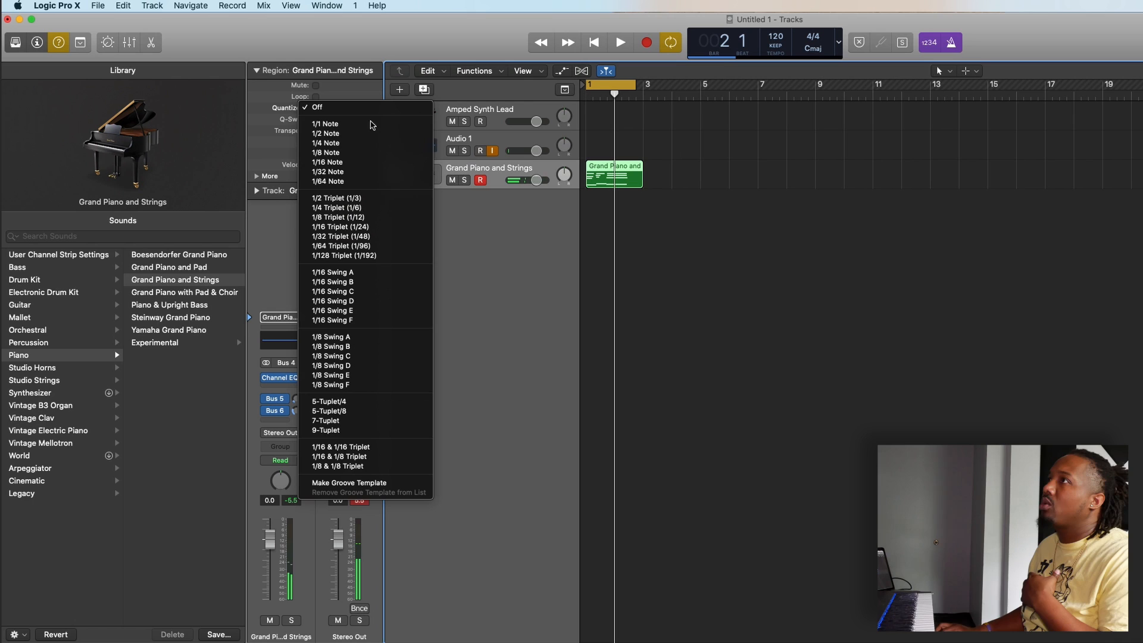
{"action": "left_click", "coordinate": [371, 158]}
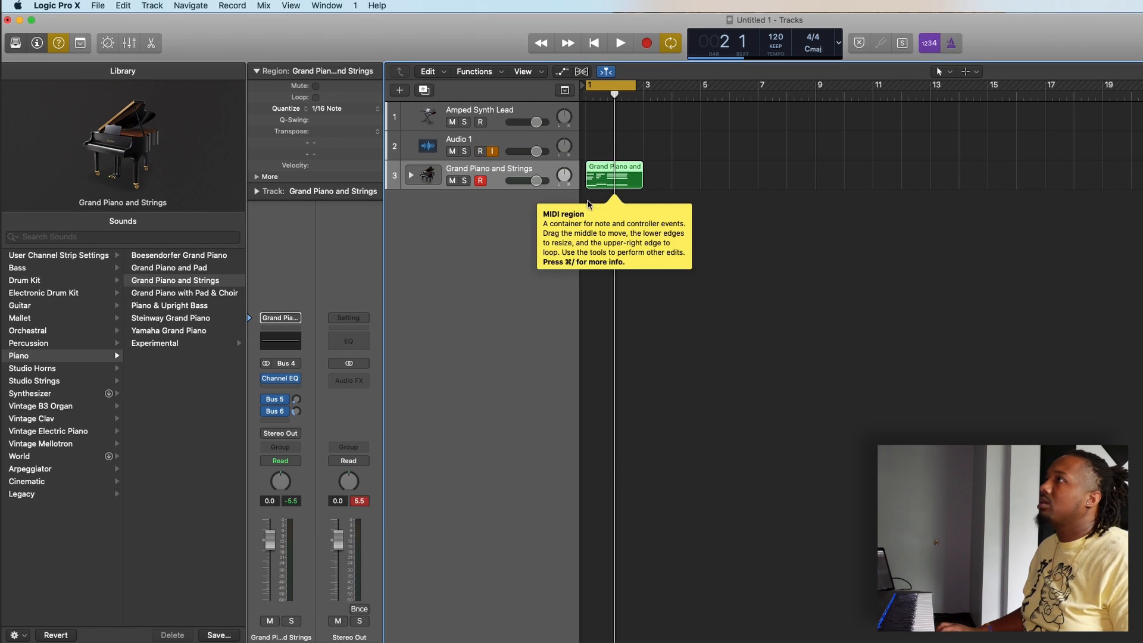
{"action": "key", "text": "space"}
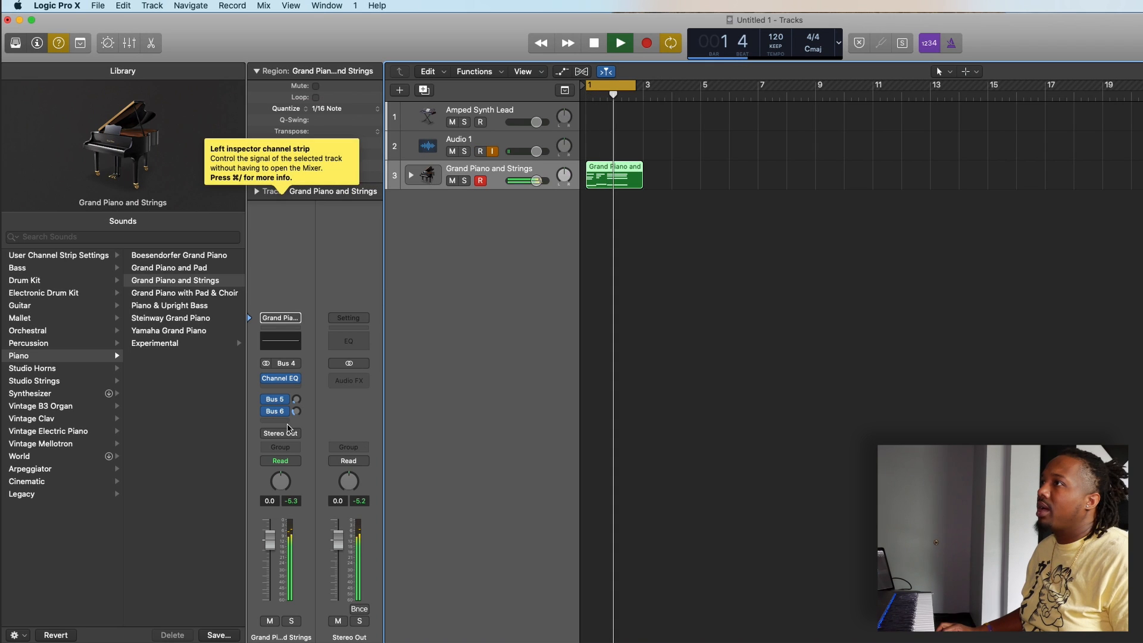
{"action": "key", "text": "space"}
Step: Add a send to Bus 3, the Aux 3 reverb, on the Grand Piano and Strings channel strip
{"action": "left_click", "coordinate": [287, 428]}
{"action": "mouse_move", "coordinate": [298, 443]}
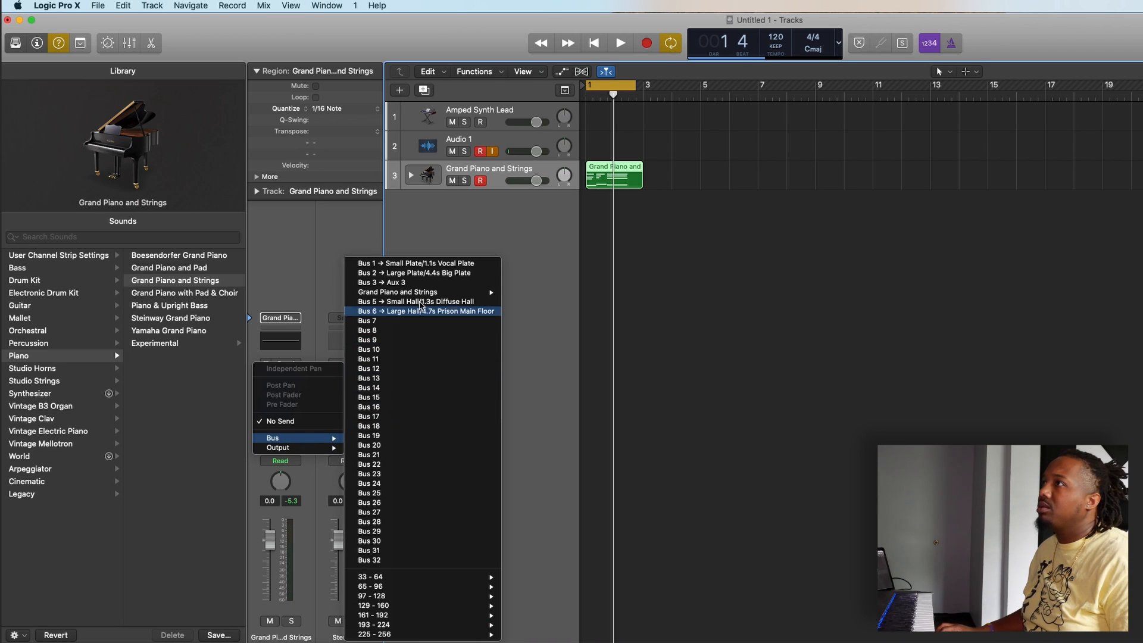
{"action": "left_click", "coordinate": [415, 284]}
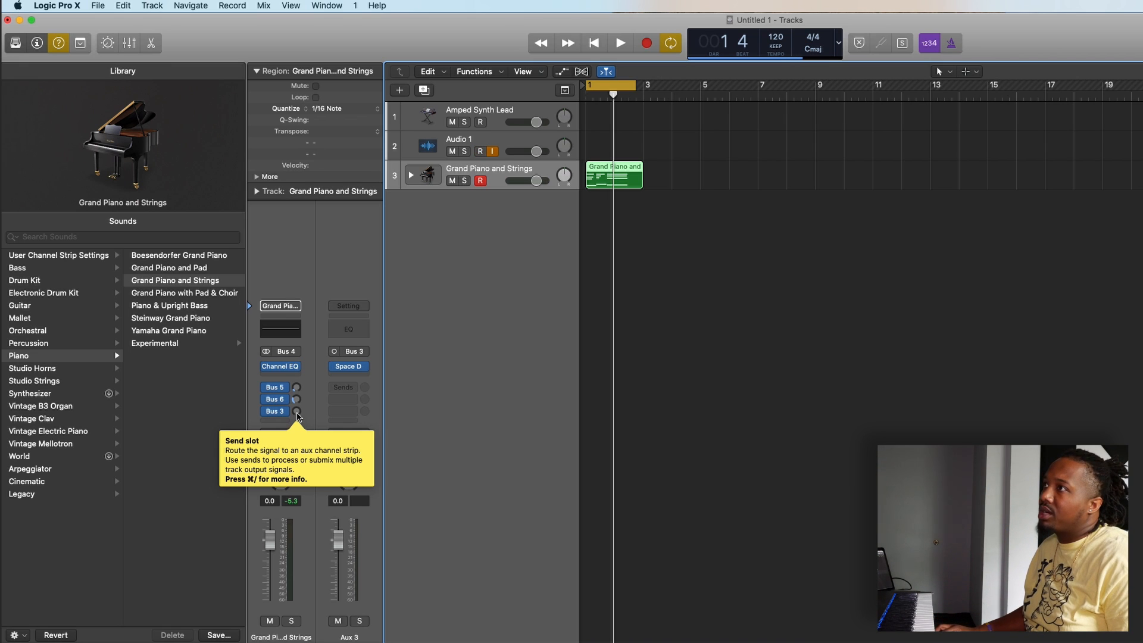
Step: Play the piano region to compare its sound with the Bus 3 send raised to about +5.3 dB and turned fully down
{"action": "key", "text": "space"}
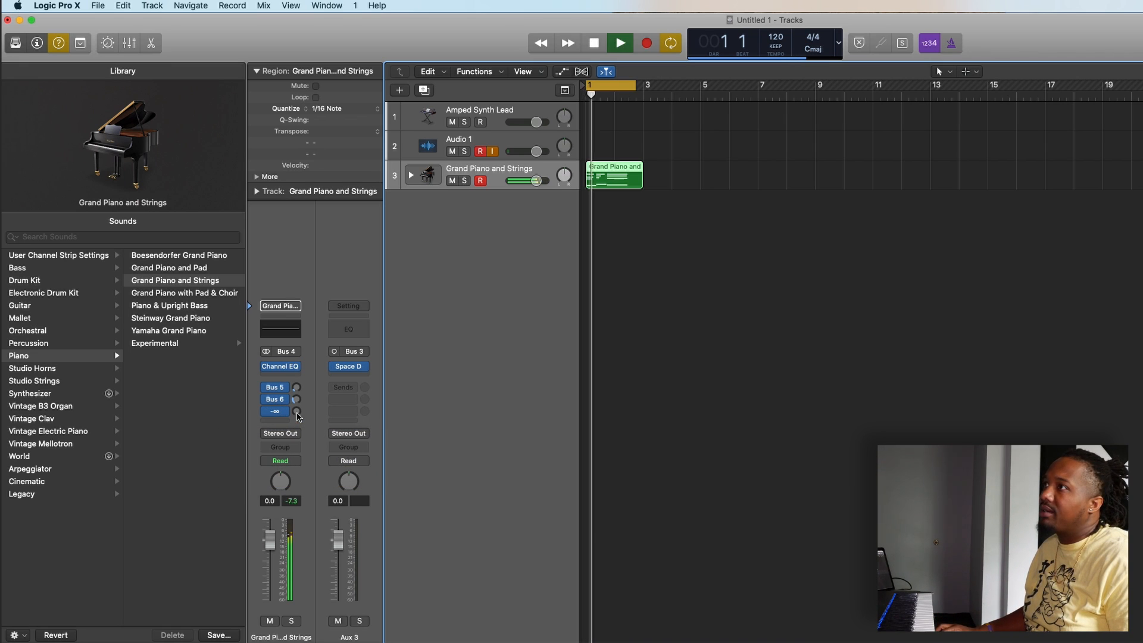
{"action": "left_click_drag", "start_coordinate": [299, 416], "coordinate": [297, 381]}
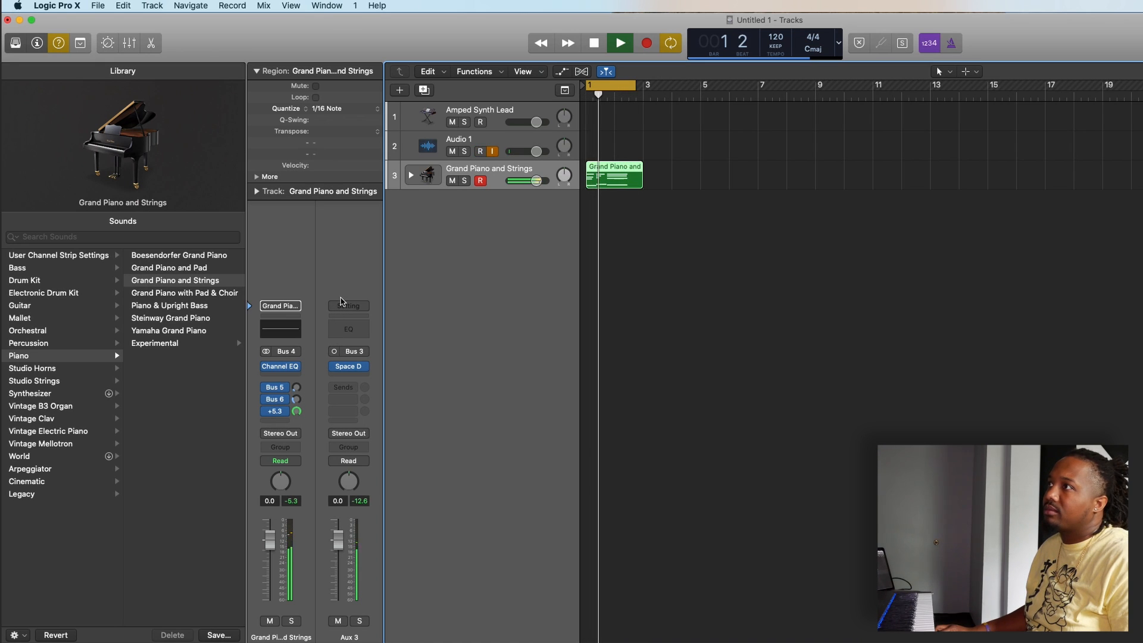
{"action": "key", "text": "space"}
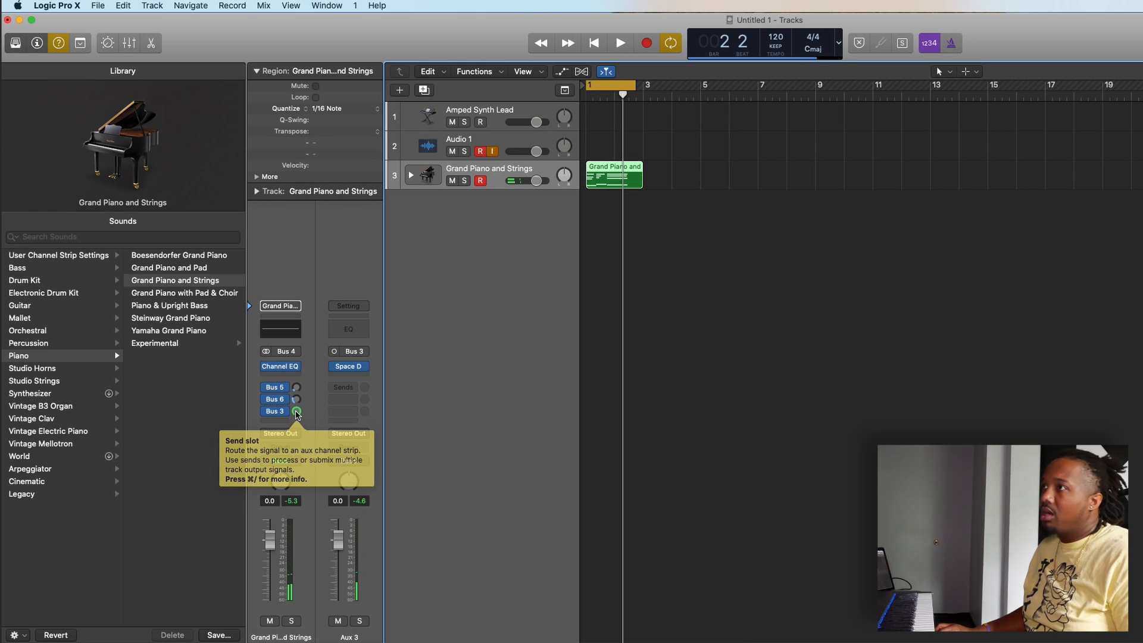
{"action": "key", "text": "space"}
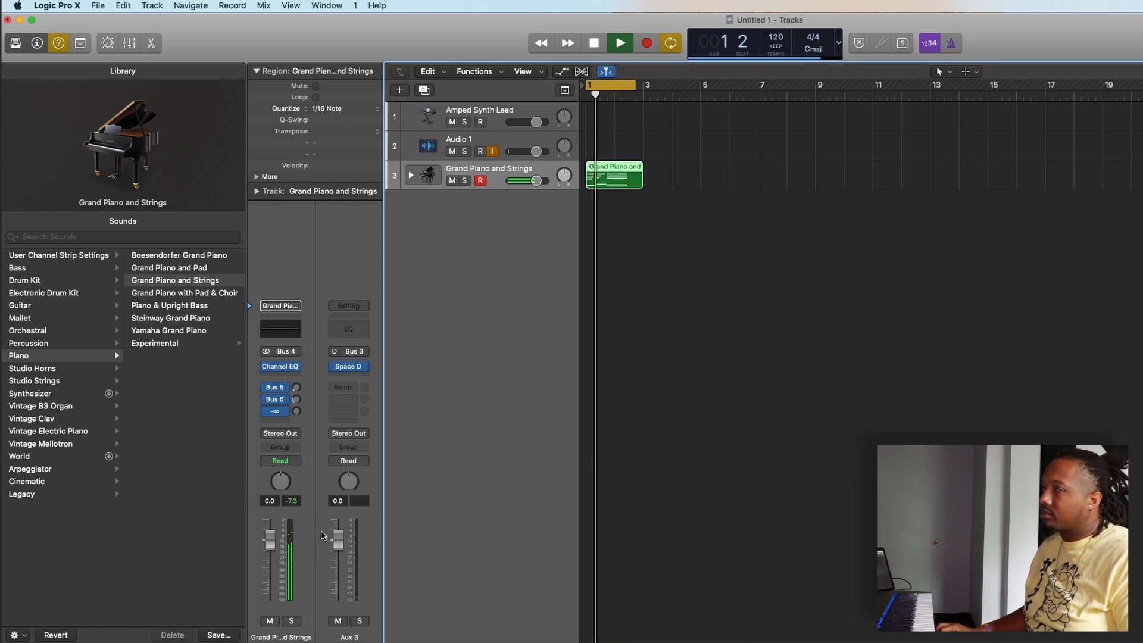
{"action": "key", "text": "space"}
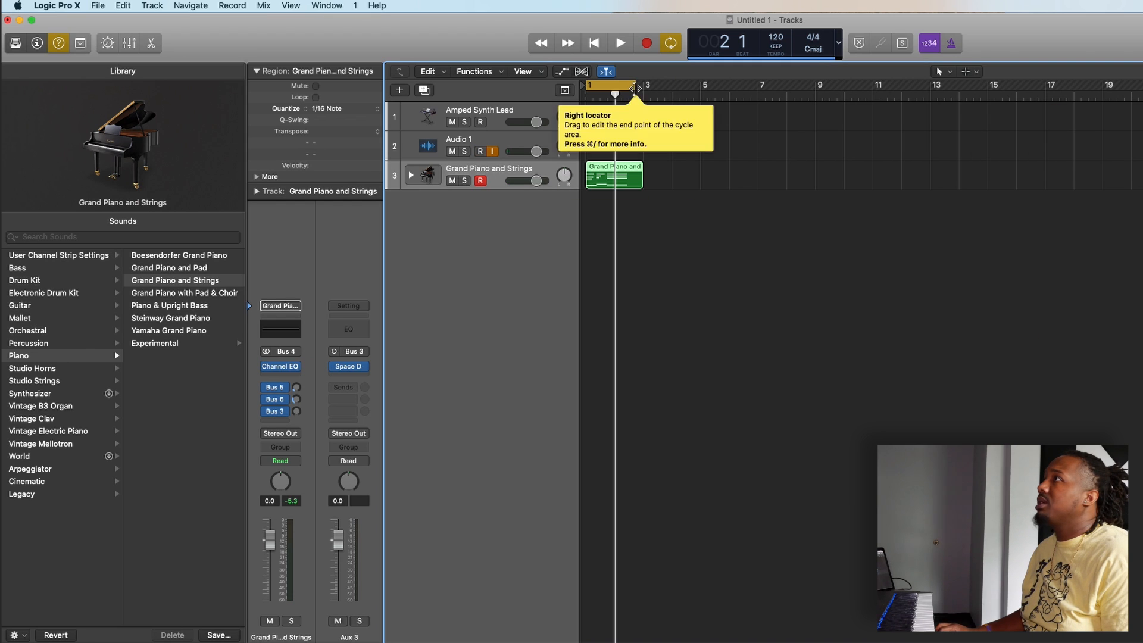
Step: Extend the cycle range to bar 5 and delete the MIDI region from the Grand Piano and Strings track
{"action": "left_click_drag", "start_coordinate": [636, 85], "coordinate": [700, 153]}
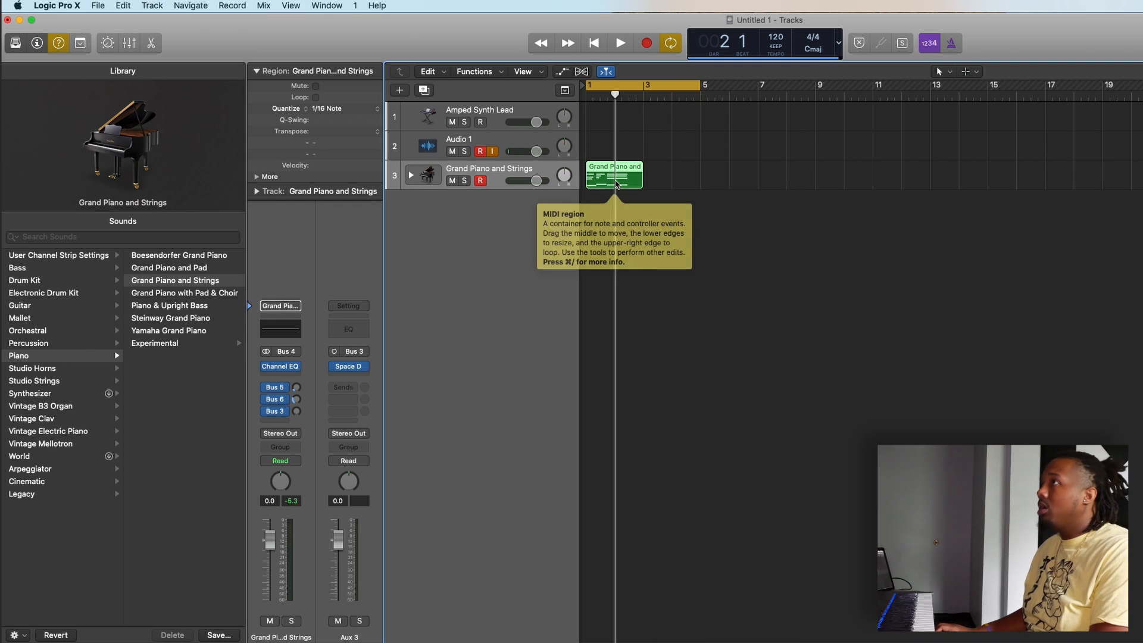
{"action": "key", "text": "Delete"}
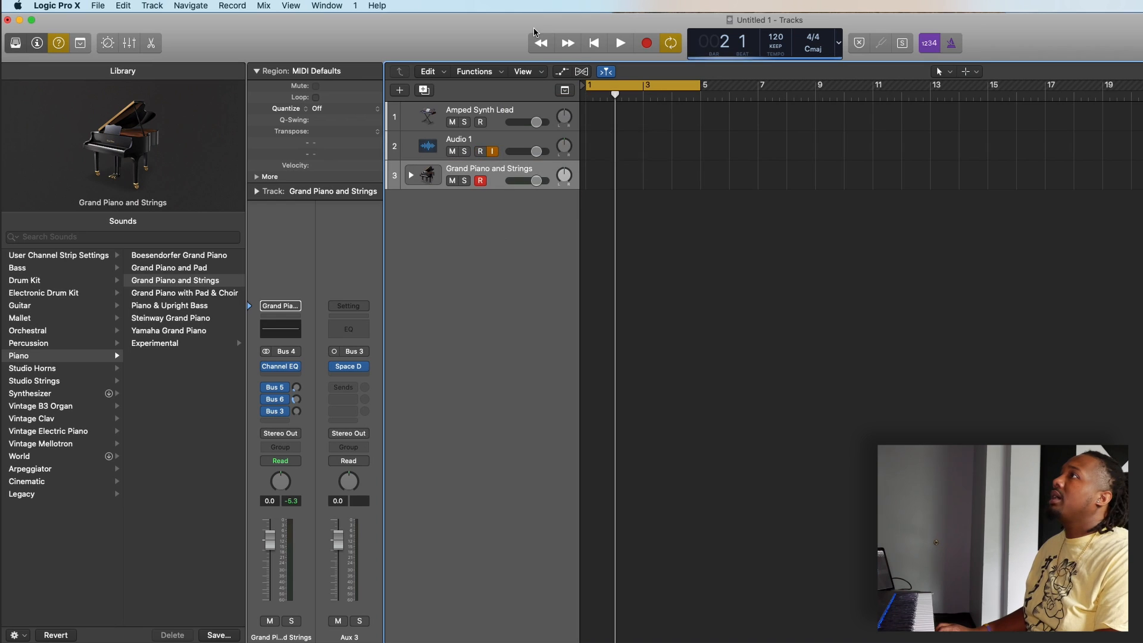
{"action": "left_click", "coordinate": [785, 269]}
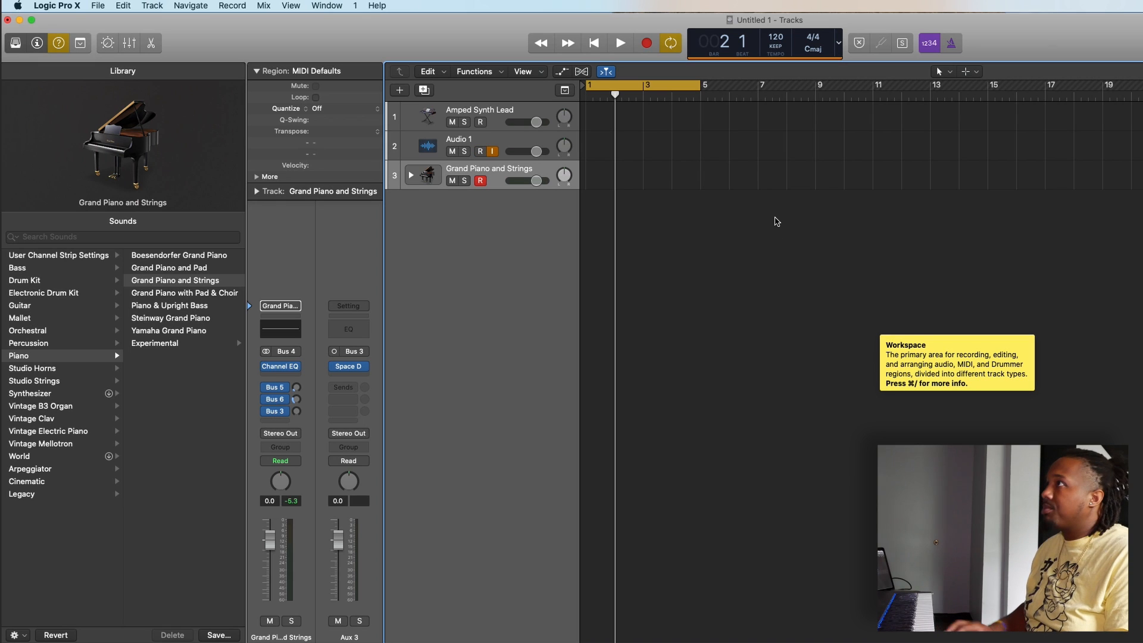
Step: Return the playhead to the project start and extend the cycle range to bar 9
{"action": "key", "text": "Return"}
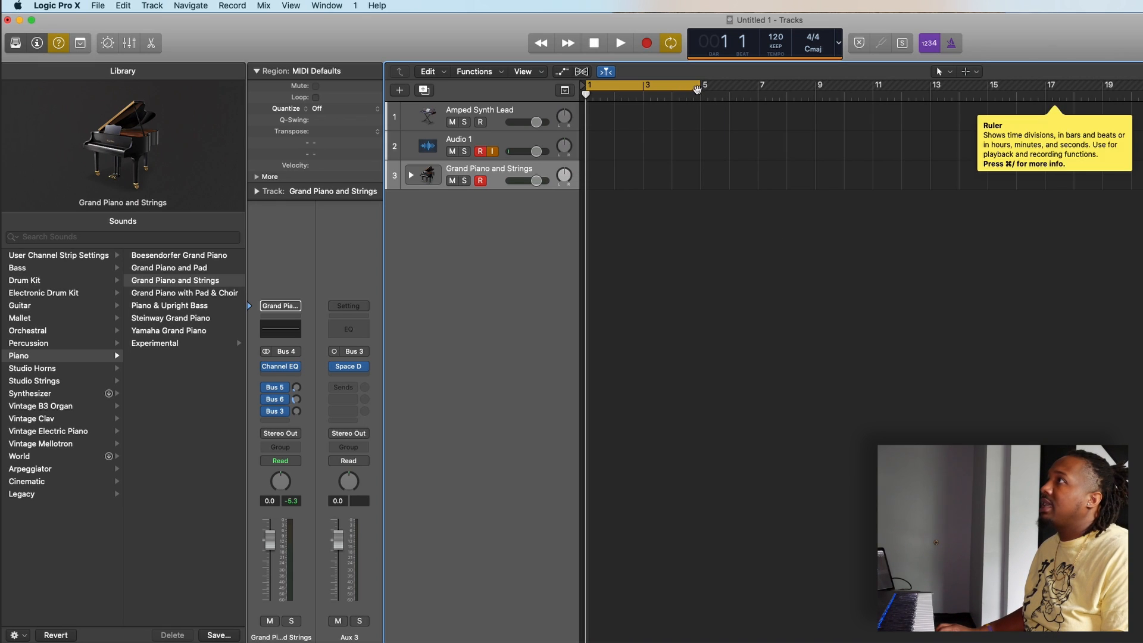
{"action": "left_click_drag", "start_coordinate": [699, 86], "coordinate": [814, 156]}
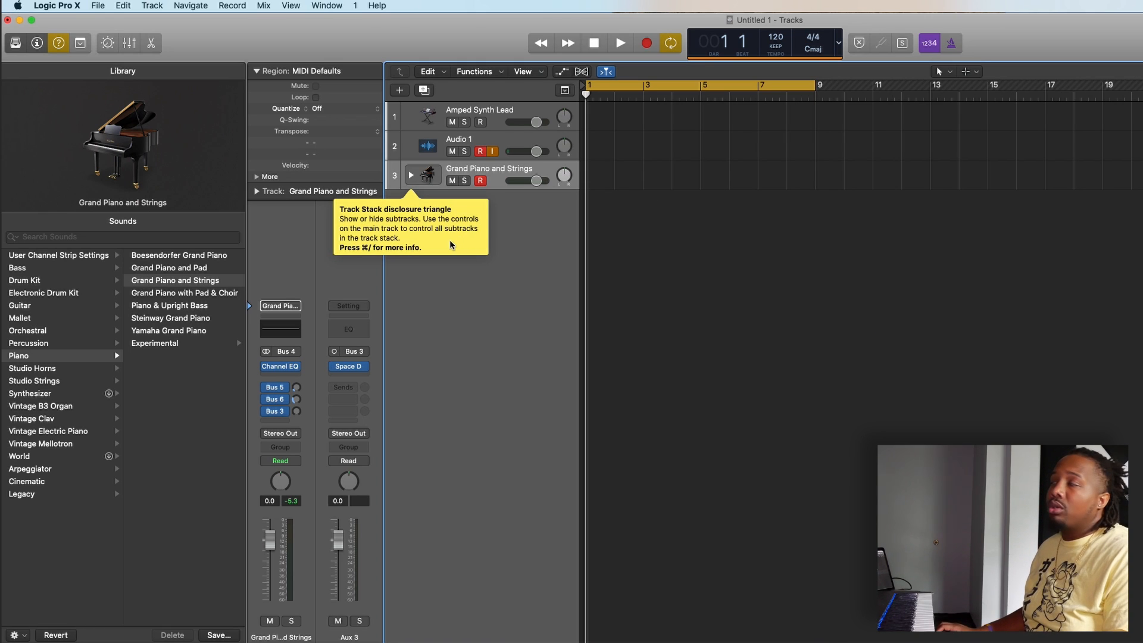
Step: Turn Quick Help off and back on to demonstrate the pop-up descriptions
{"action": "left_click", "coordinate": [59, 43]}
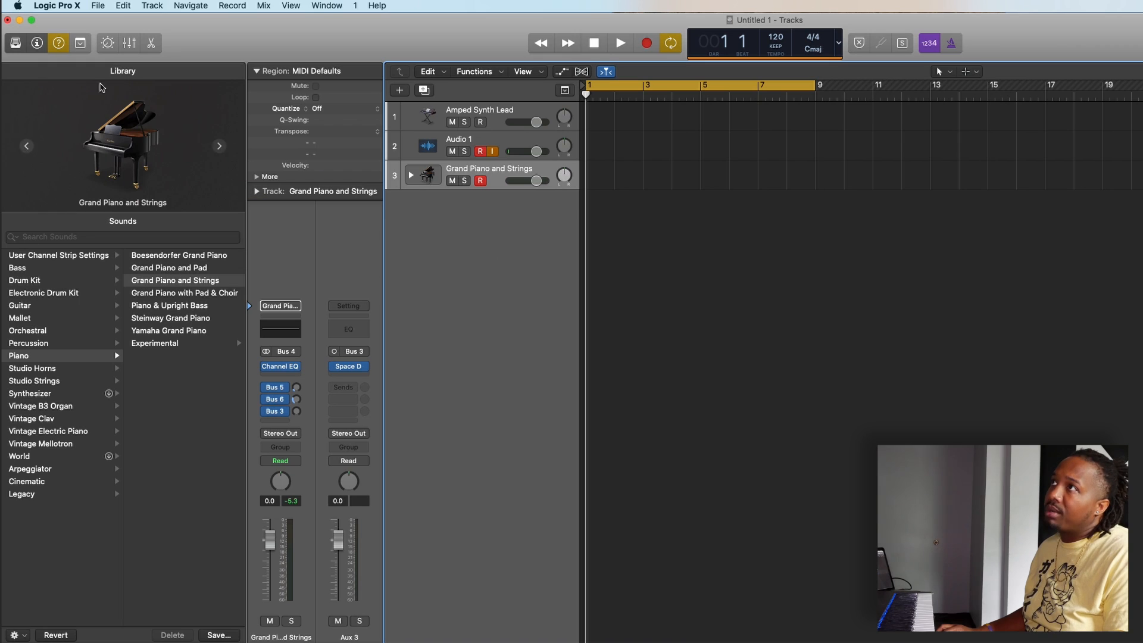
{"action": "left_click", "coordinate": [58, 44]}
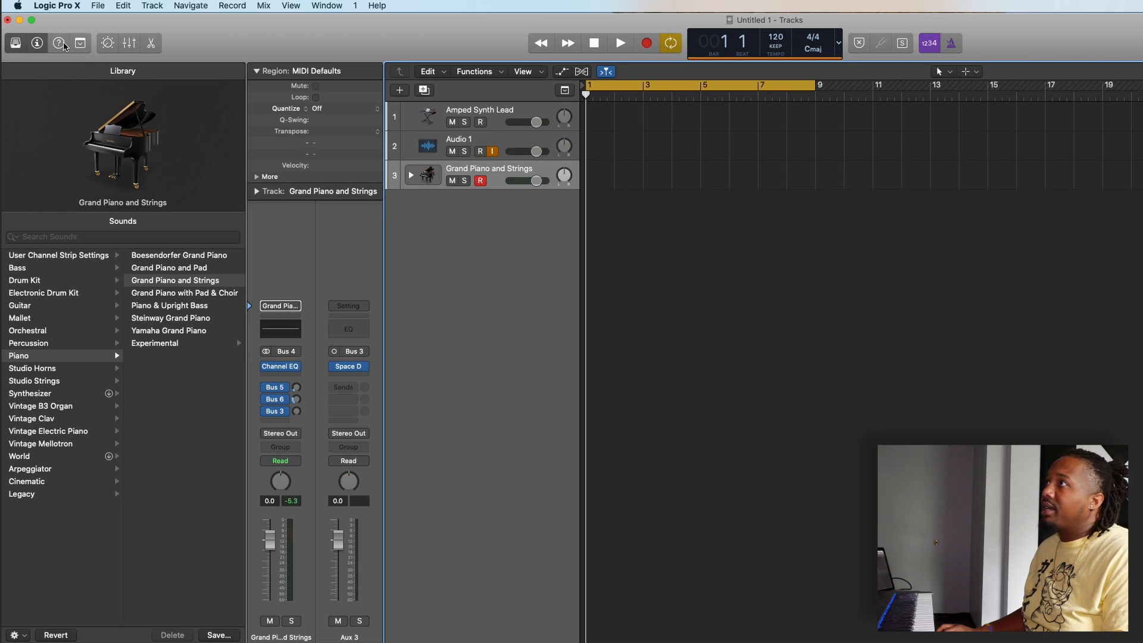
{"action": "left_click", "coordinate": [61, 42]}
{"action": "left_click", "coordinate": [60, 43]}
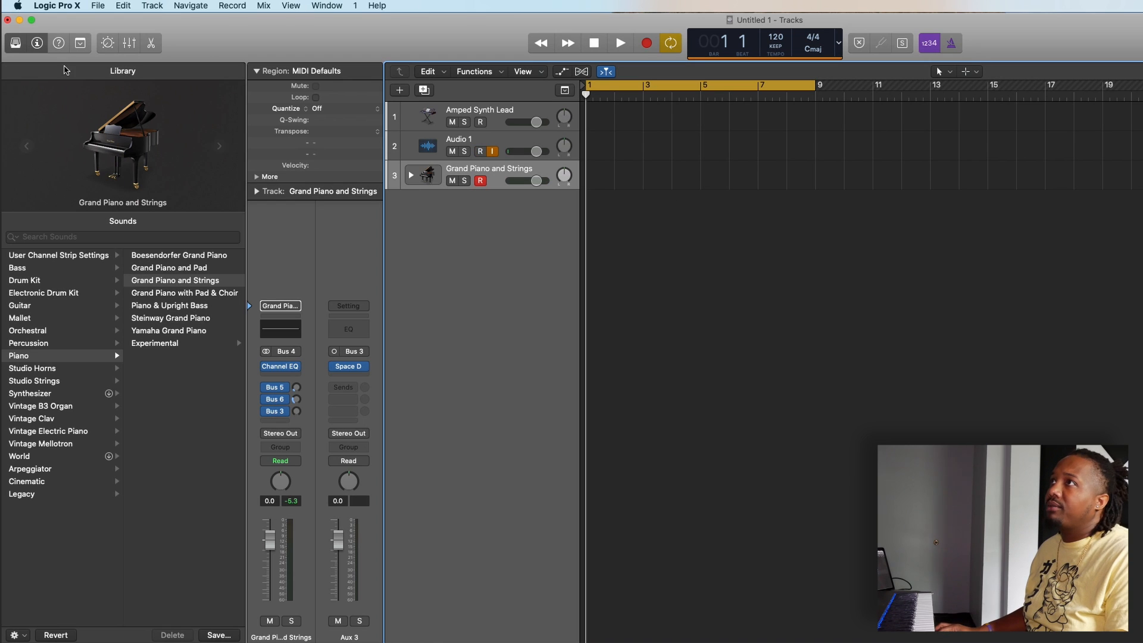
{"action": "left_click", "coordinate": [58, 44]}
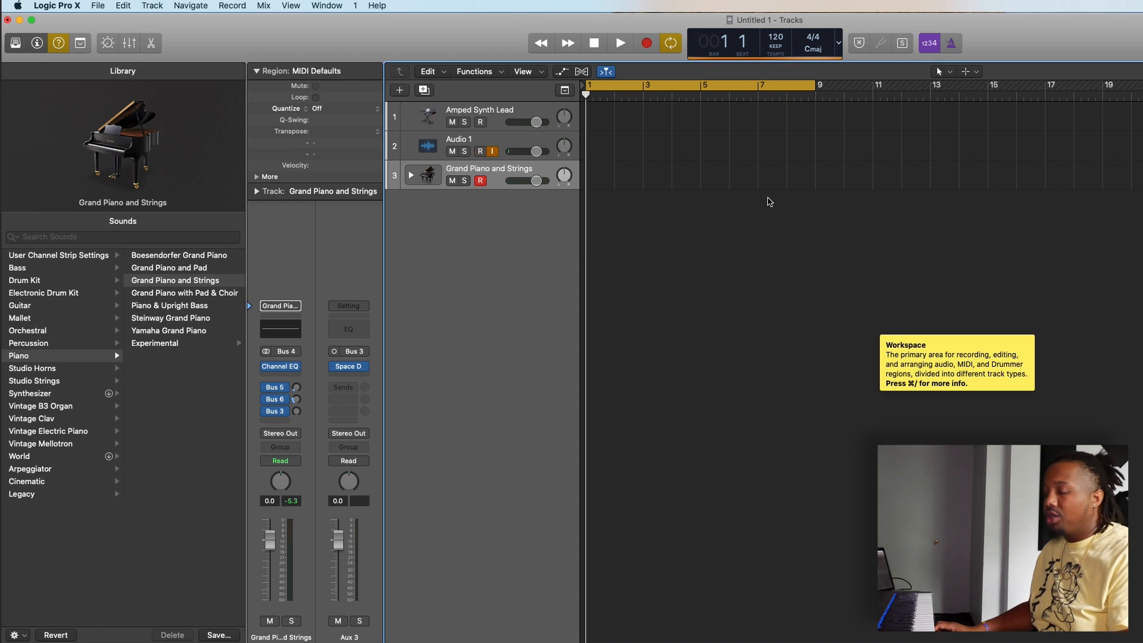
Step: Start saving the project and name it "New haven culture"
{"action": "left_click", "coordinate": [98, 5]}
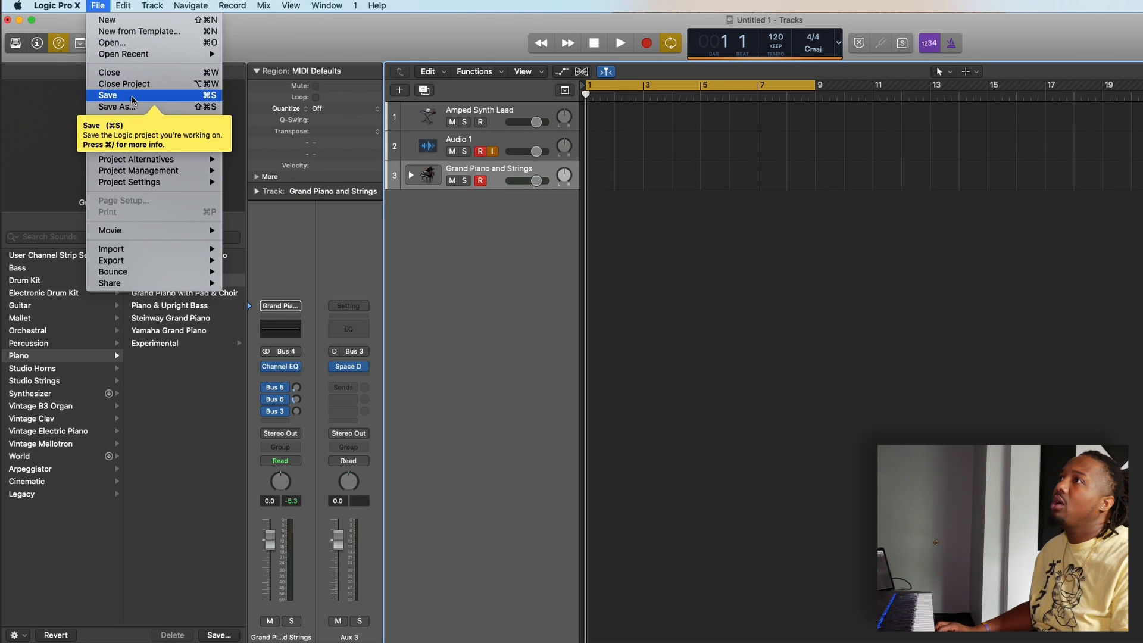
{"action": "left_click", "coordinate": [196, 97]}
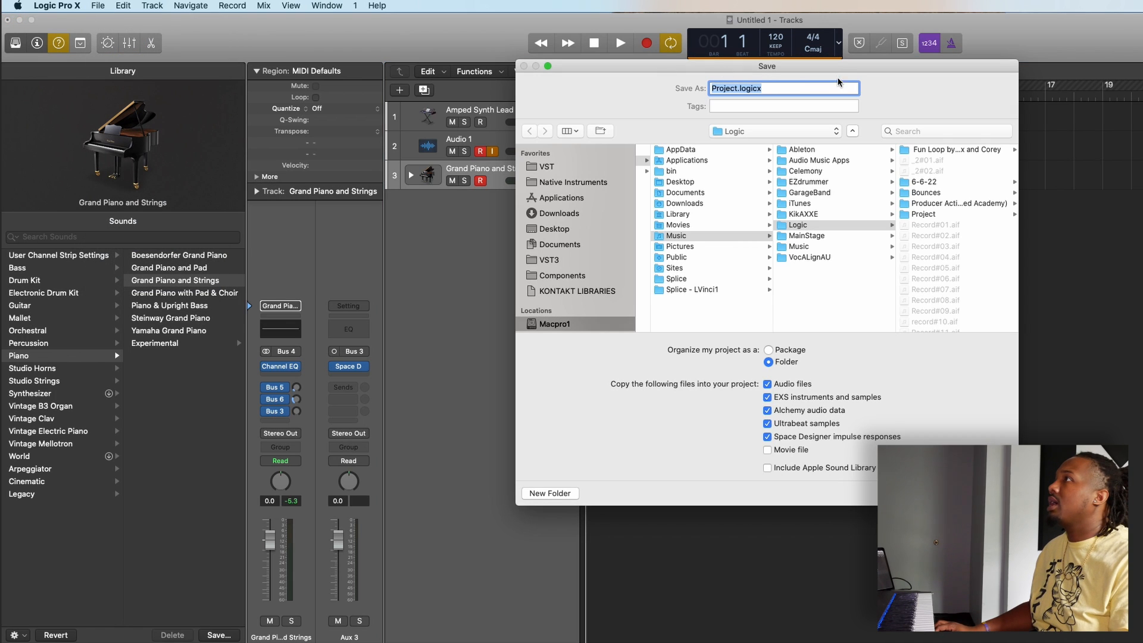
{"action": "left_click_drag", "start_coordinate": [832, 64], "coordinate": [833, 65]}
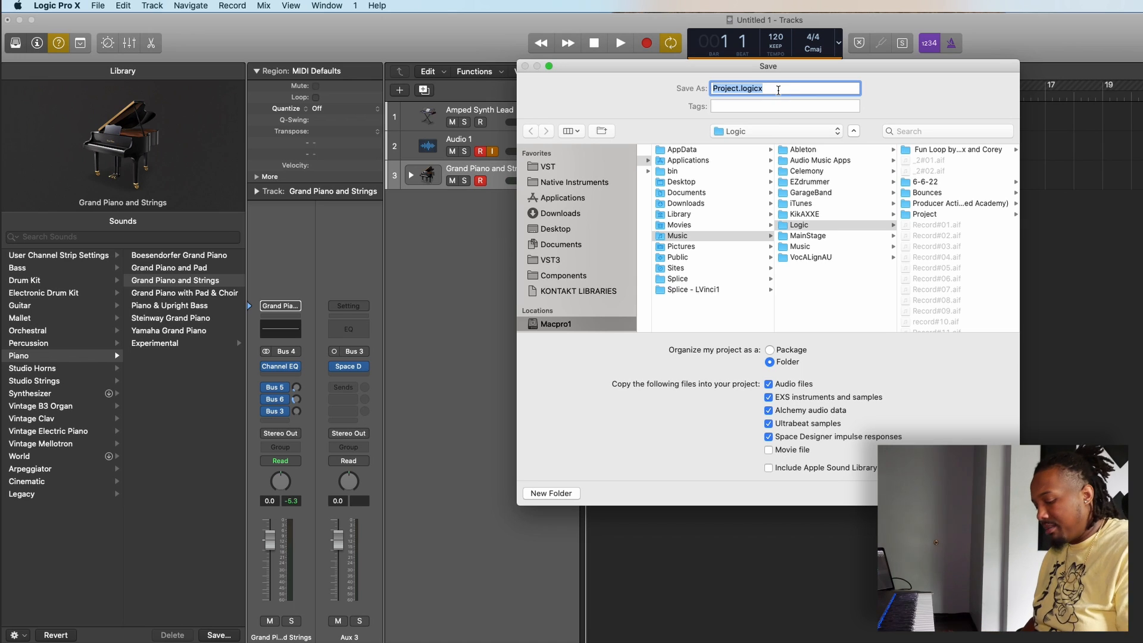
{"action": "type", "text": "Ne"}
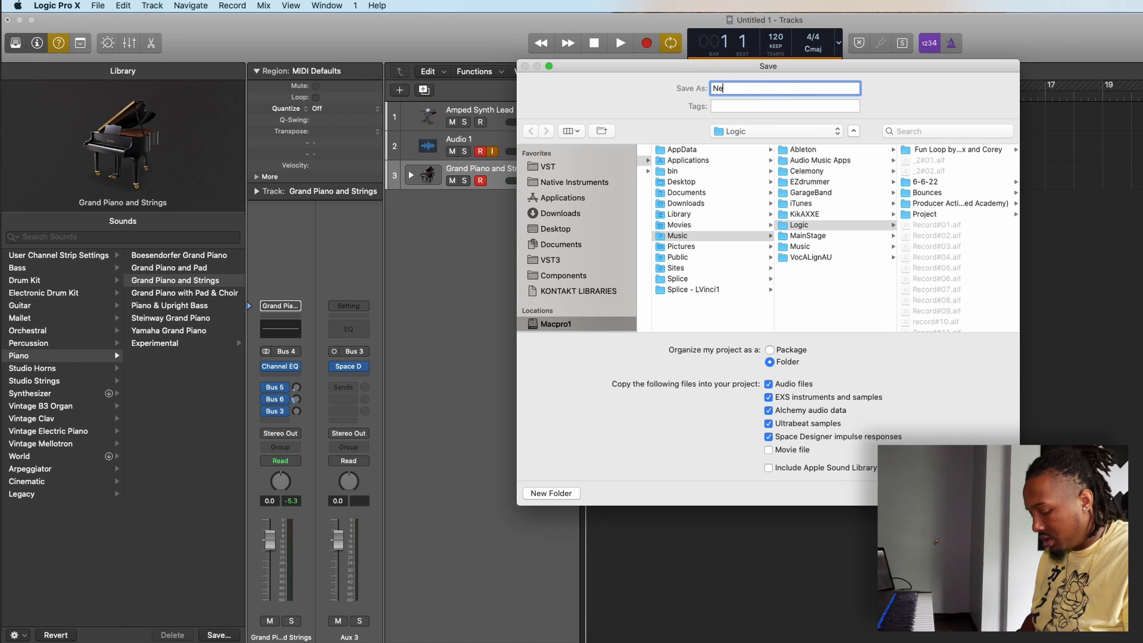
{"action": "type", "text": "w hs"}
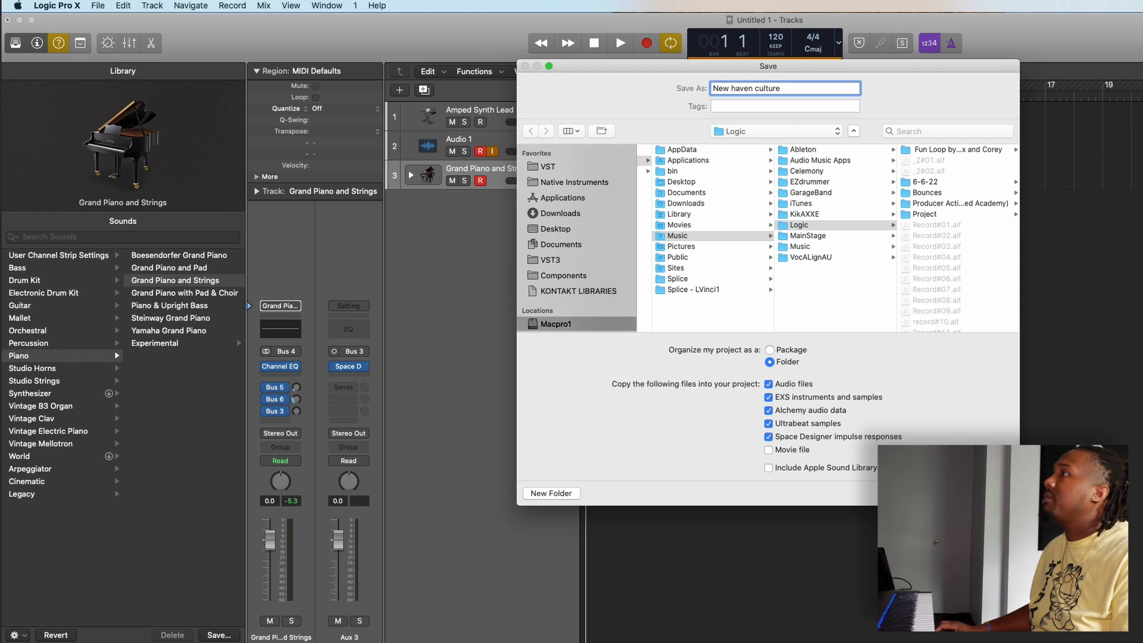
Step: Choose The Breed Academy session folder on the Desktop as the location and save the project there
{"action": "left_click", "coordinate": [554, 234]}
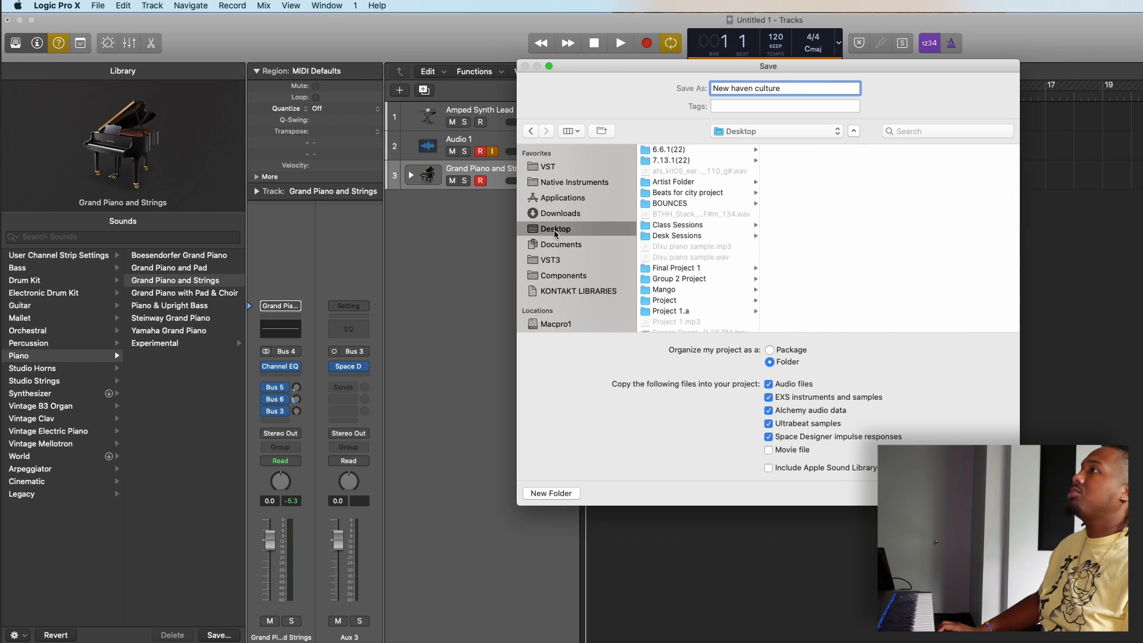
{"action": "scroll", "coordinate": [717, 241], "scroll_direction": "down", "scroll_amount": 2}
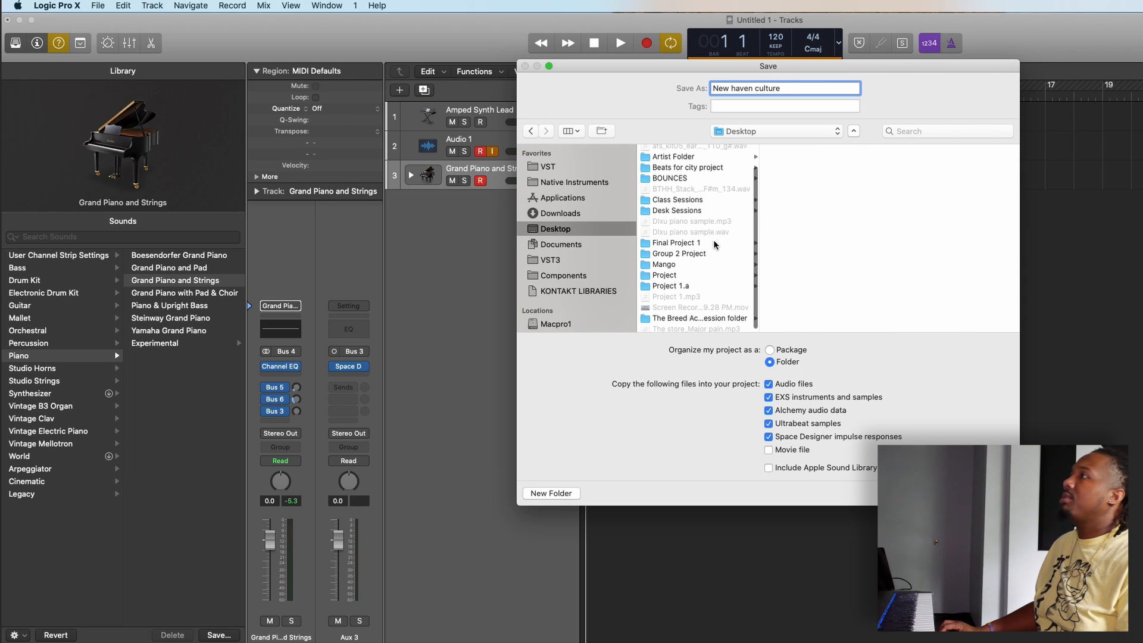
{"action": "left_click", "coordinate": [702, 317]}
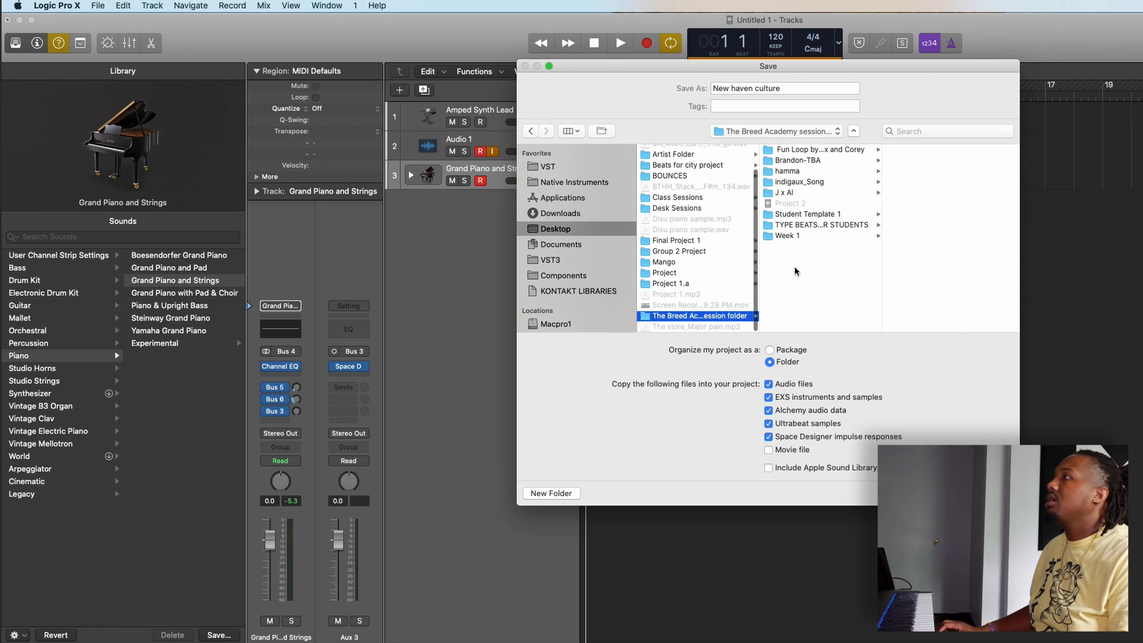
{"action": "key", "text": "Return"}
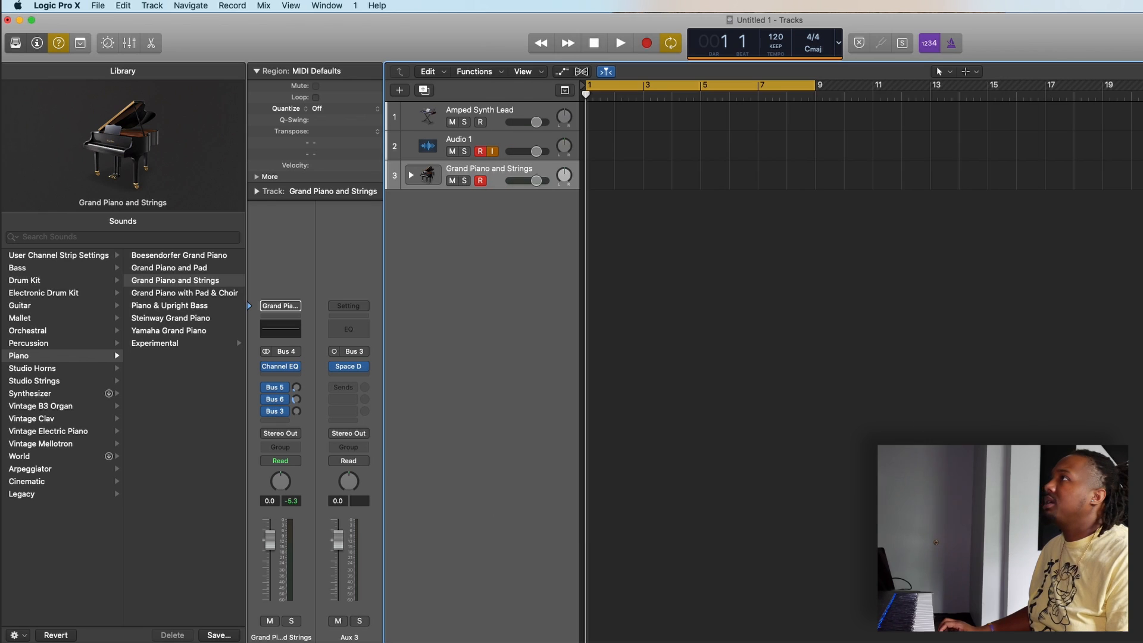